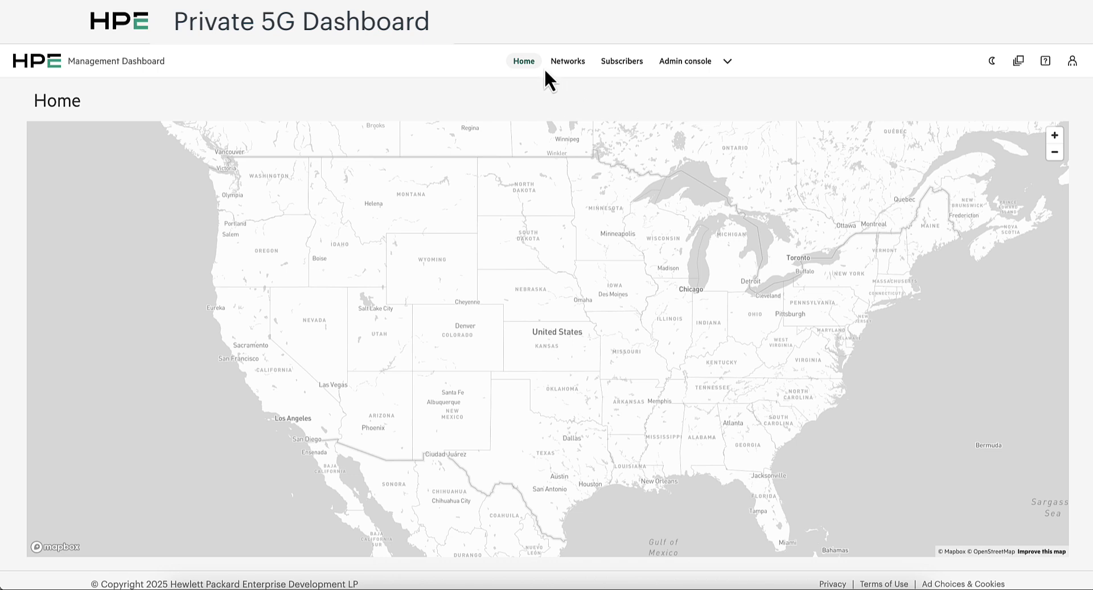
# - Start creating a new network of the Simple Private 5G type
pyautogui.click(567, 64)
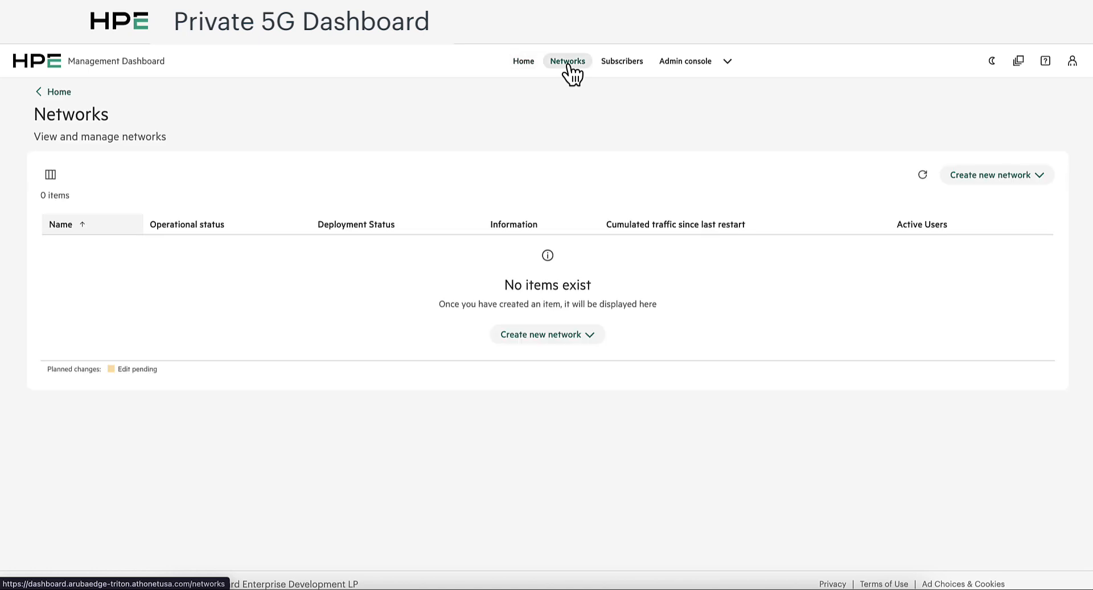
pyautogui.click(991, 177)
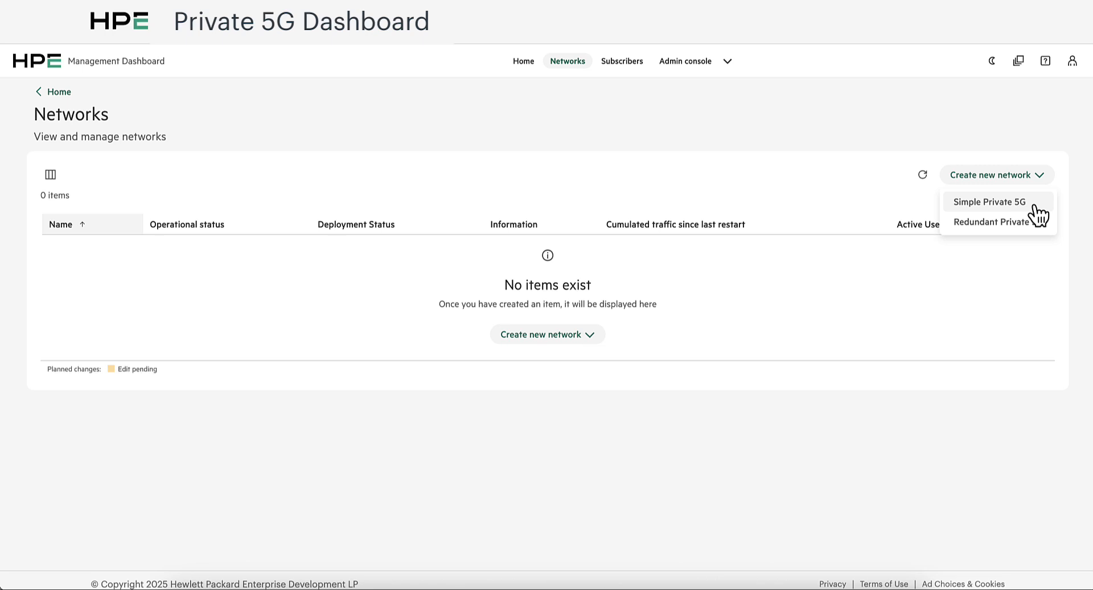
pyautogui.click(1034, 207)
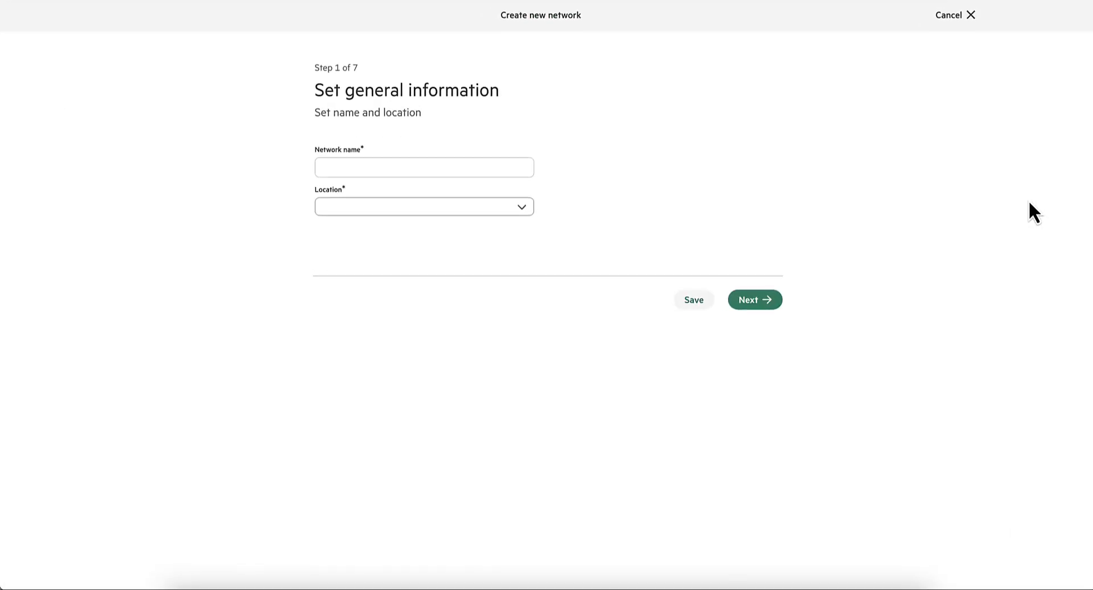
# - Name the network HPE P5G, choose the site's street address as its location, and continue to VLAN allocation
pyautogui.click(369, 172)
pyautogui.write('HPE P5G')
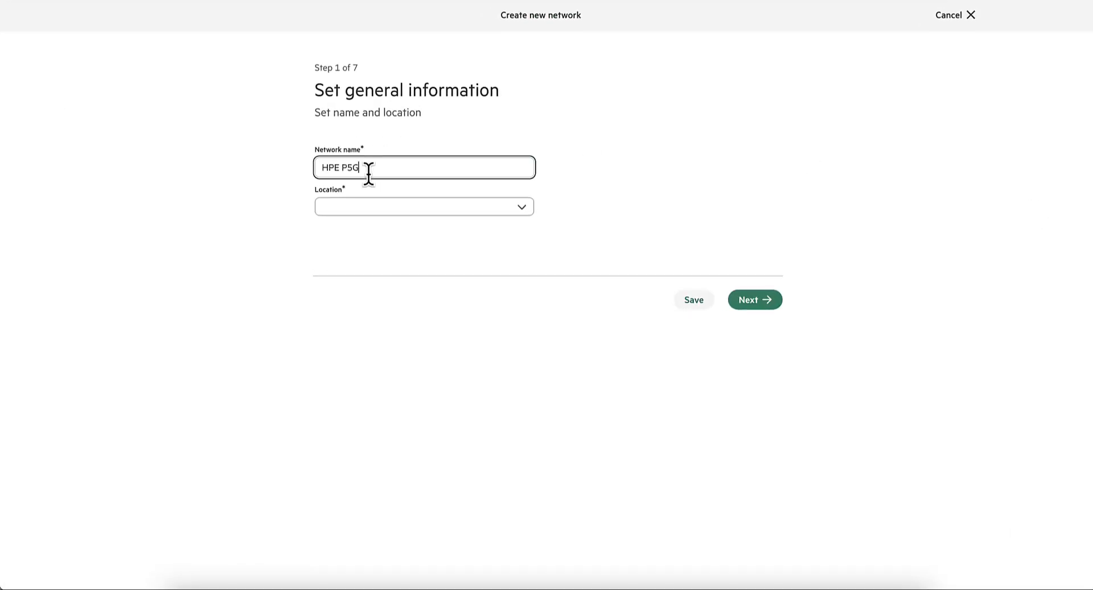
pyautogui.press('Tab')
pyautogui.click(339, 212)
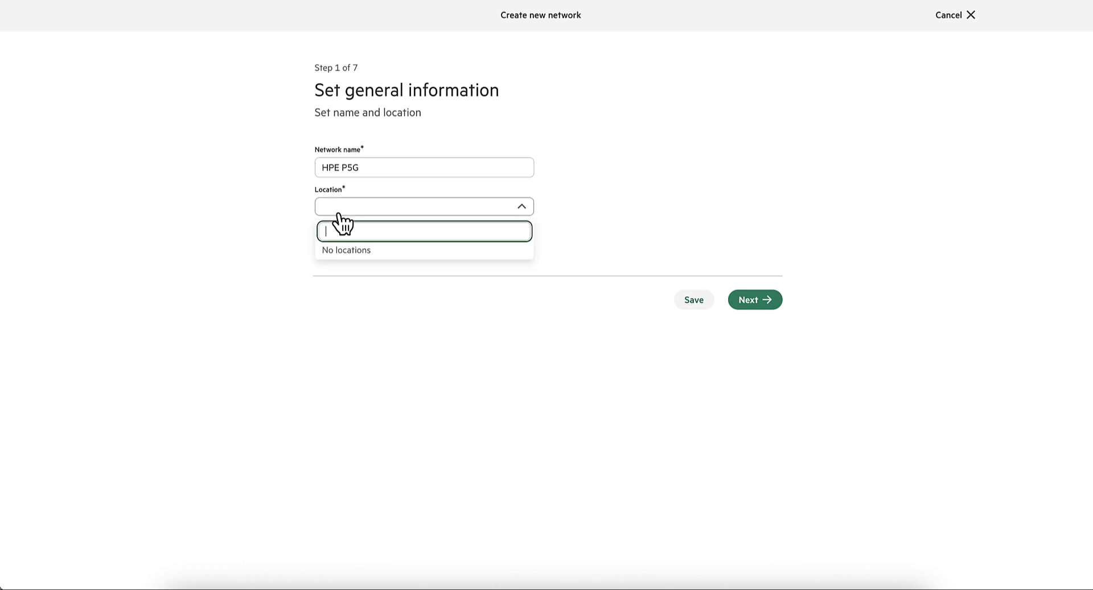
pyautogui.write('560 oakmead')
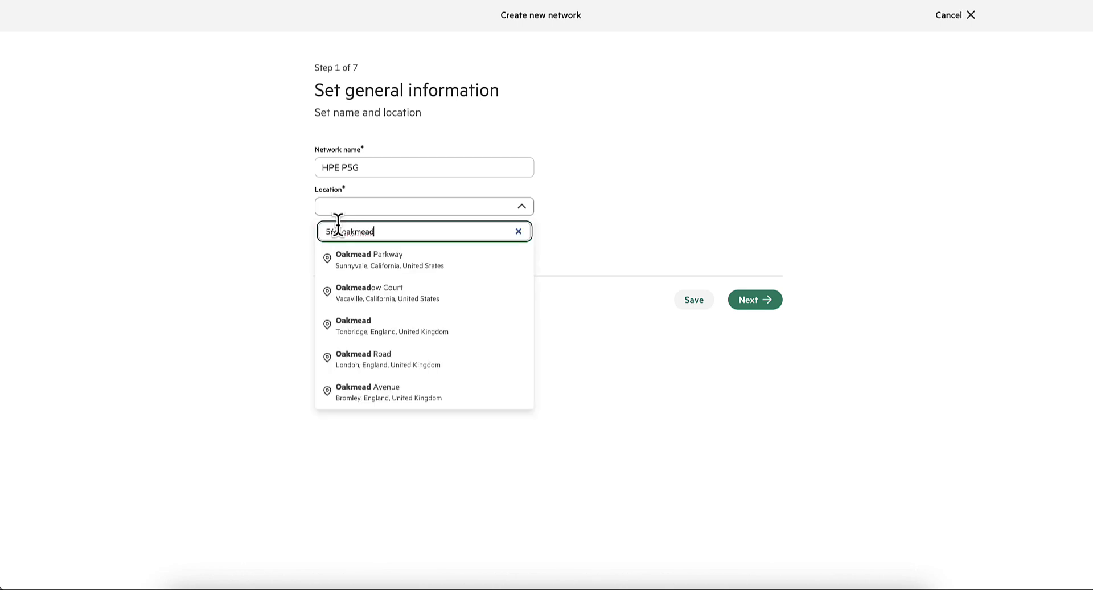
pyautogui.click(357, 261)
pyautogui.click(758, 308)
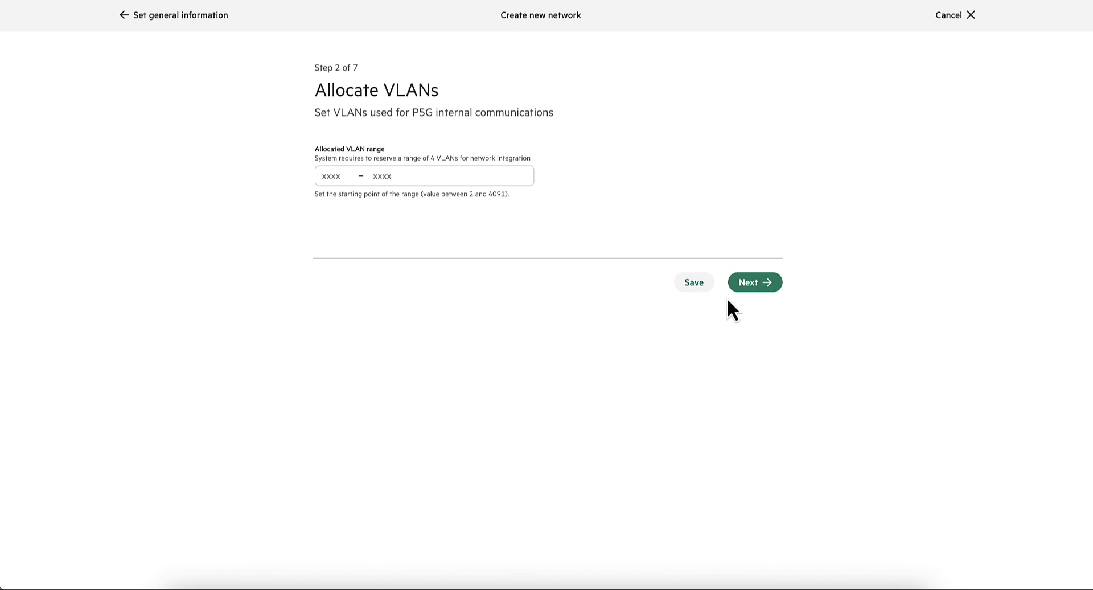
# - Start the allocated internal VLAN range at 2408 and continue to the PLMN configuration
pyautogui.click(320, 174)
pyautogui.write('2')
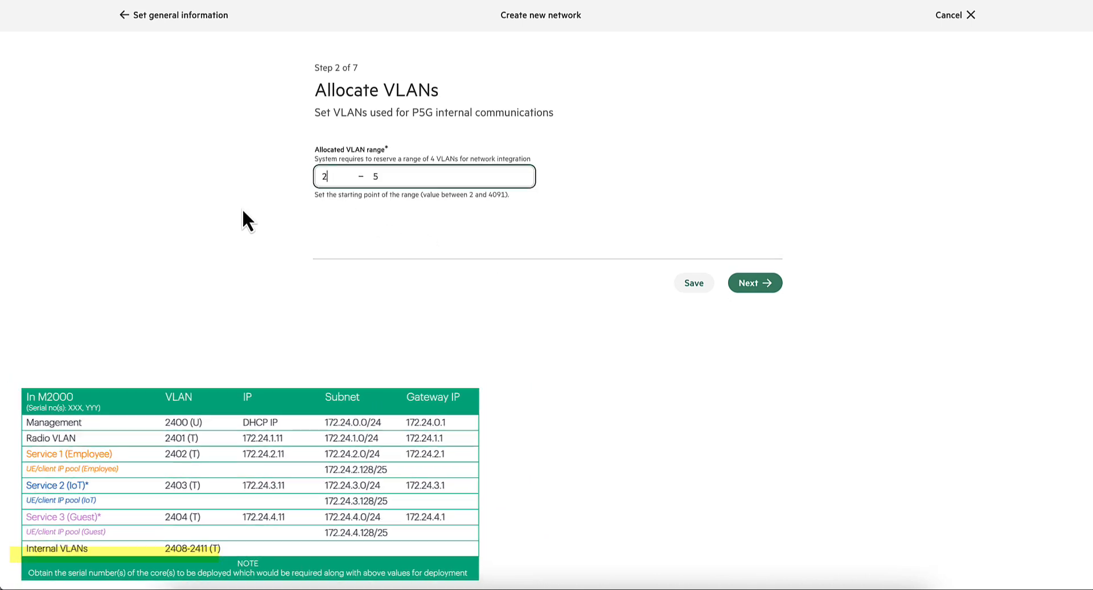
pyautogui.write('408')
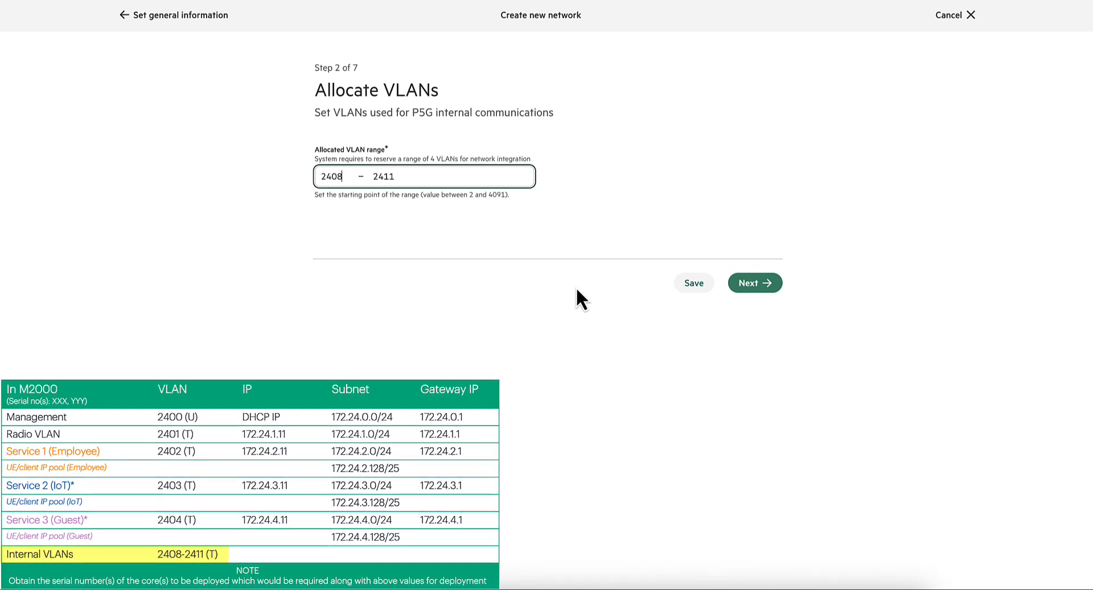
pyautogui.click(660, 245)
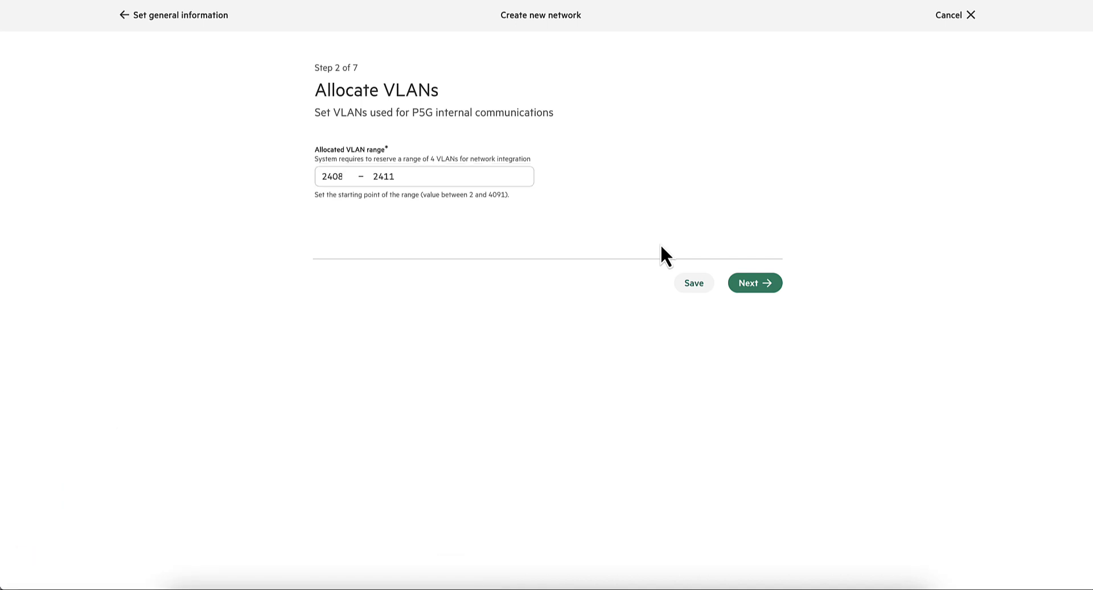
pyautogui.click(763, 285)
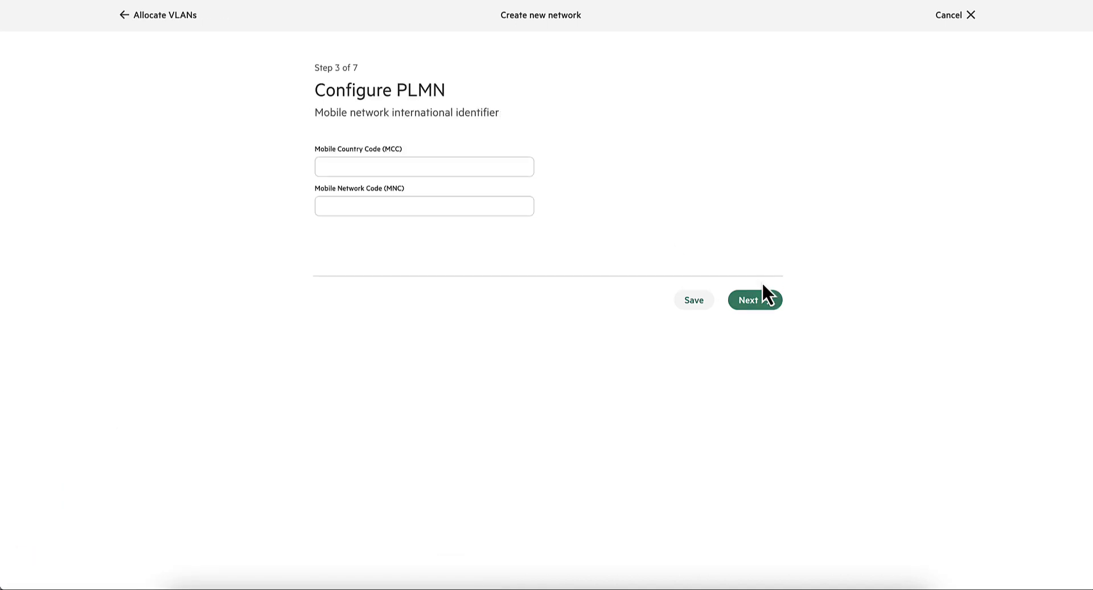
# - Set the Mobile Country Code to 315 and the Mobile Network Code to 010, then continue to the RAN configuration
pyautogui.click(510, 165)
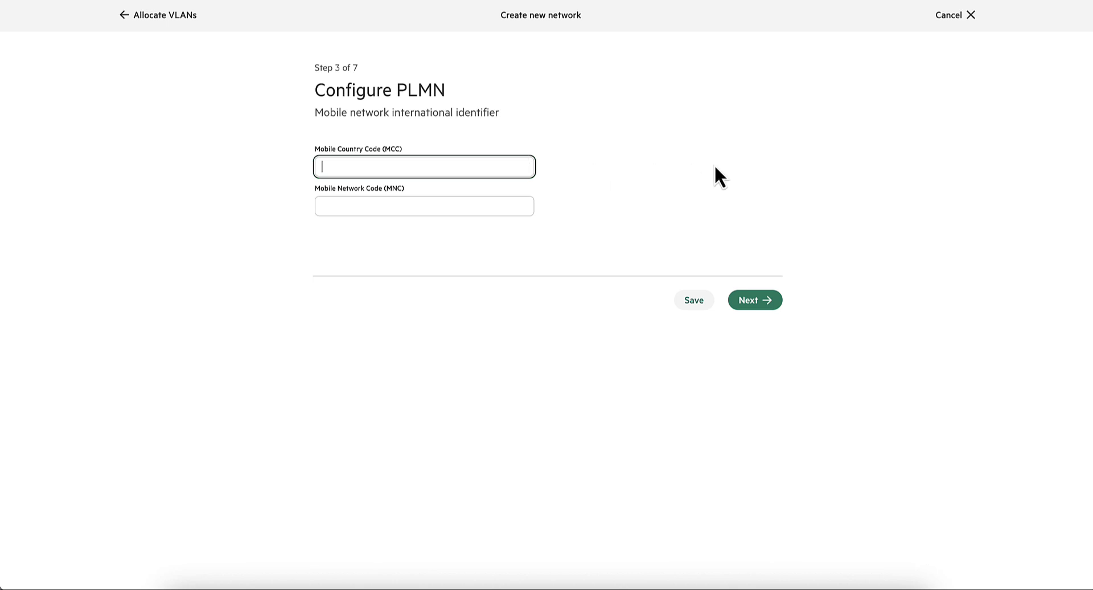
pyautogui.write('315')
pyautogui.press('Tab')
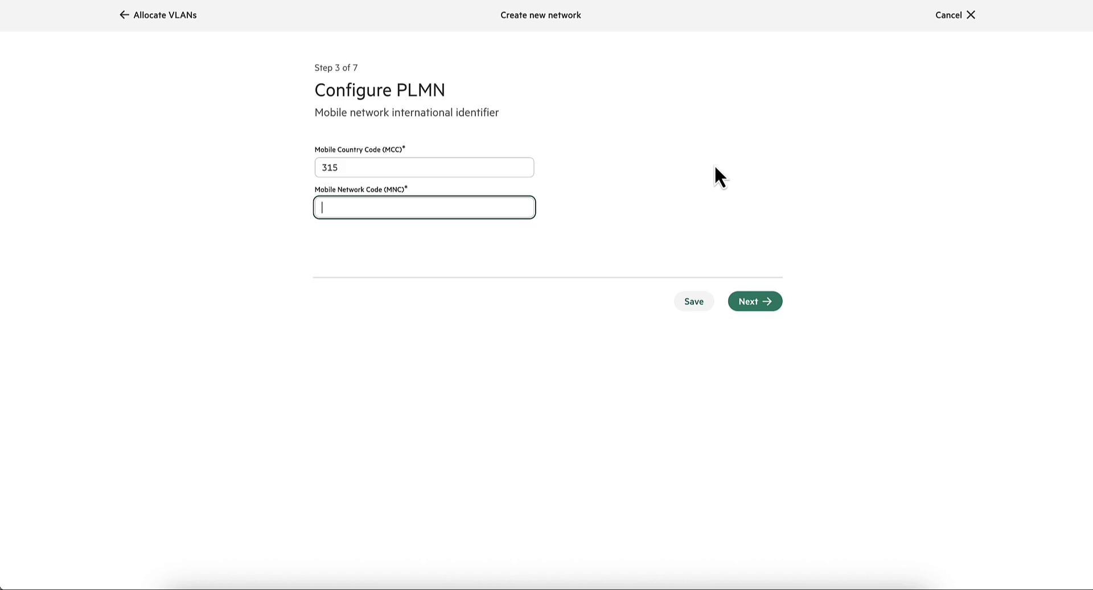
pyautogui.write('010')
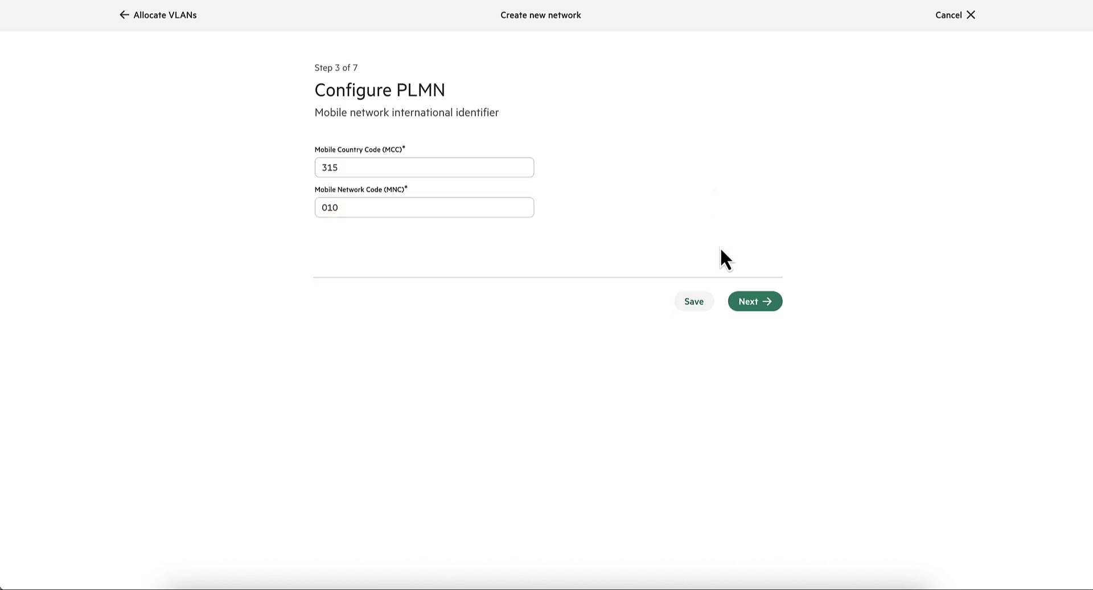
pyautogui.click(761, 314)
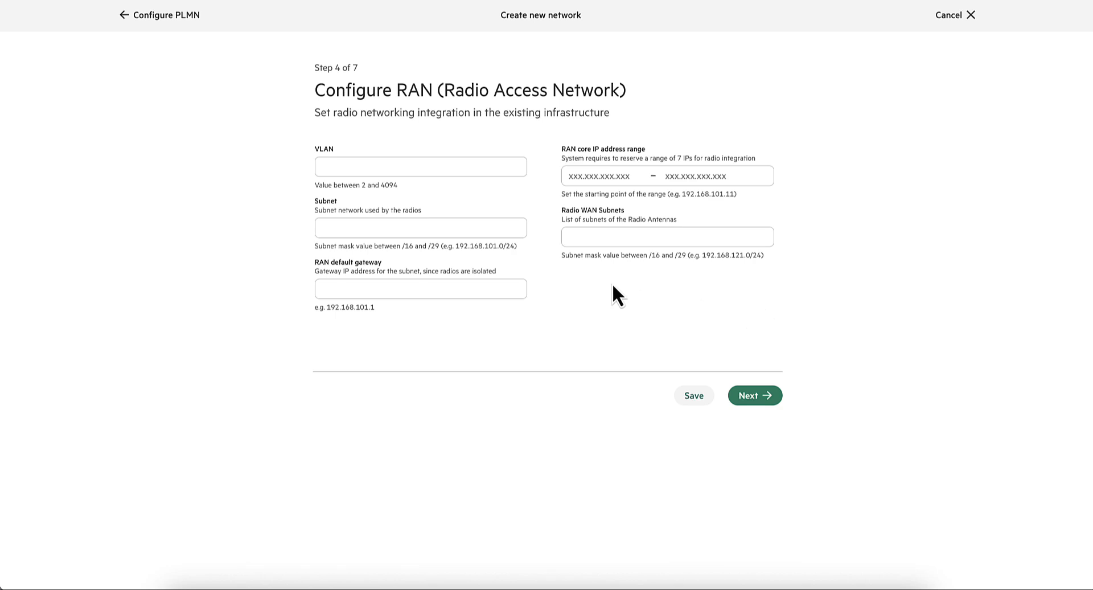
# - Set the radio access network's VLAN to 2401 and its subnet to 172.24.1.0/24
pyautogui.click(462, 163)
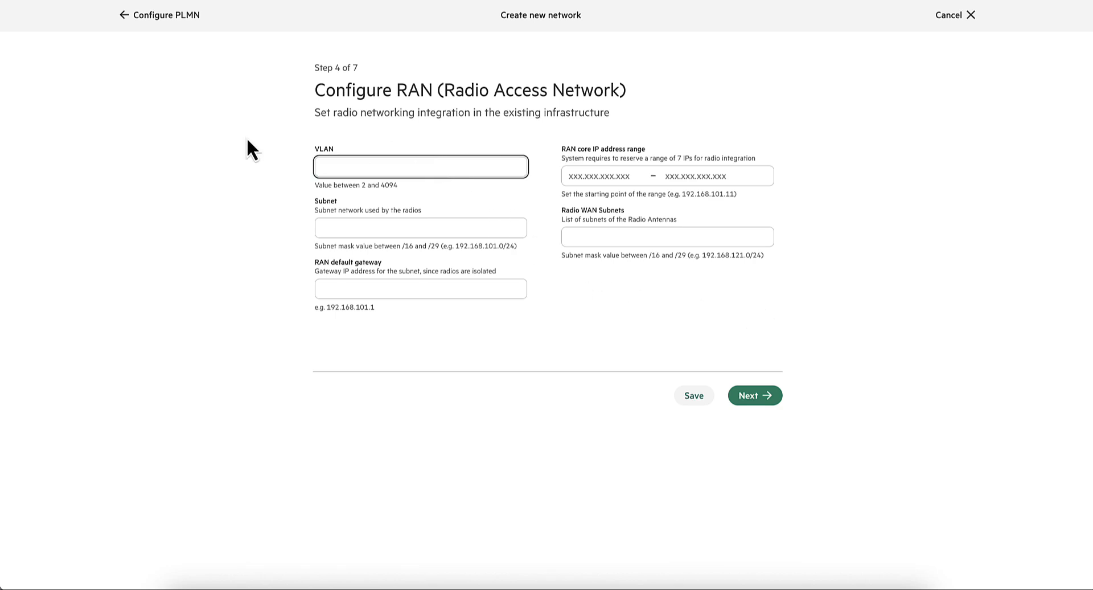
pyautogui.write('2401')
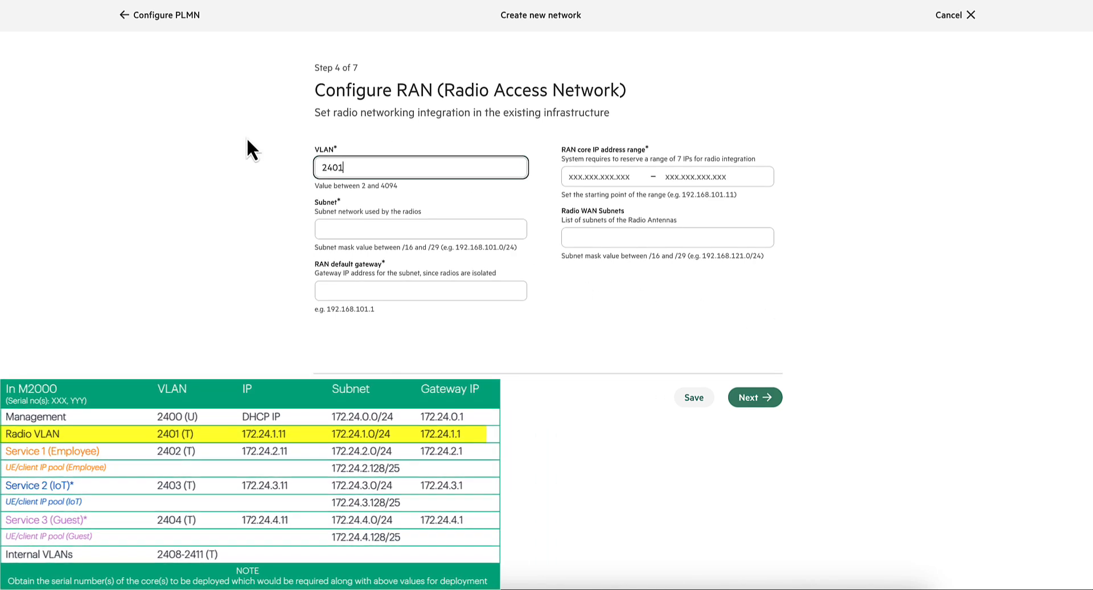
pyautogui.press('Tab')
pyautogui.write('172.24.1.0/2')
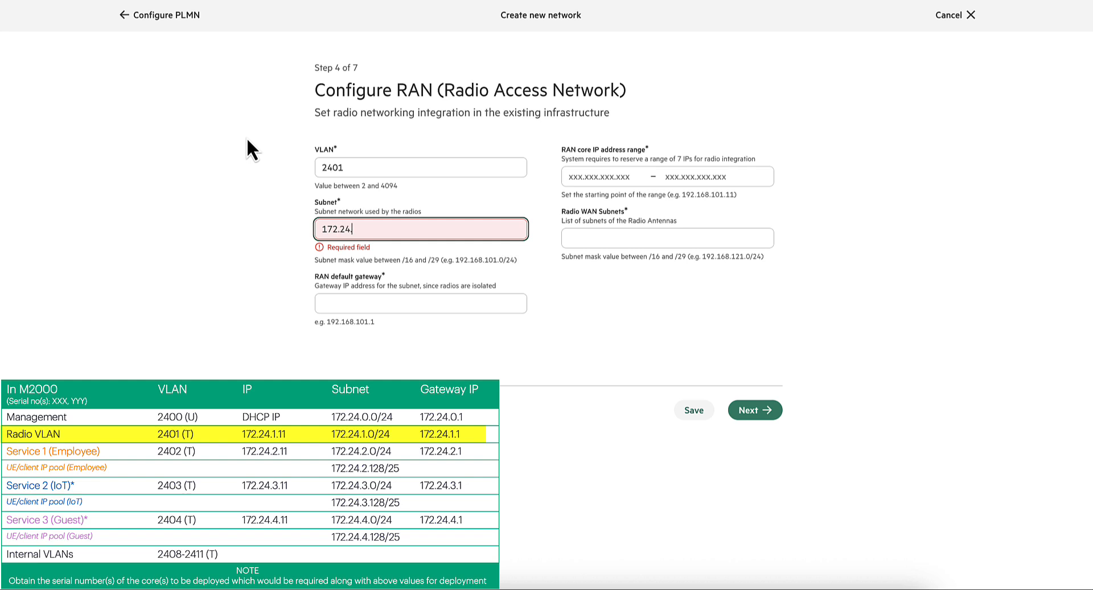
pyautogui.write('4')
# - Set the RAN default gateway to 172.24.1.1 and start the RAN core IP address range at 172.24.1.11
pyautogui.press('Tab')
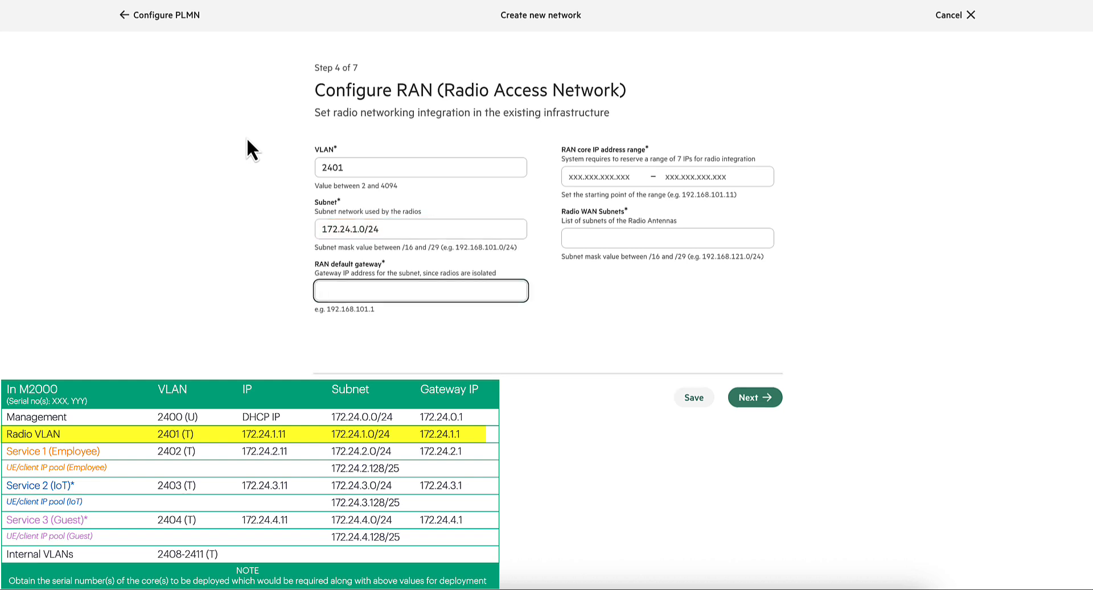
pyautogui.write('172.24.1.1')
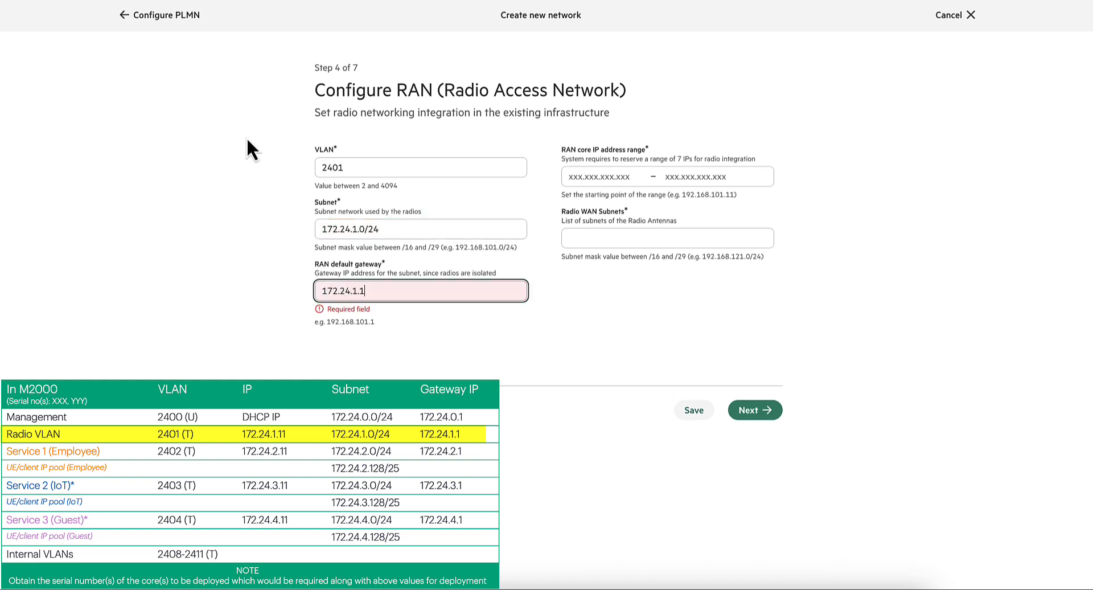
pyautogui.press('Tab')
pyautogui.write('172.24.1.11')
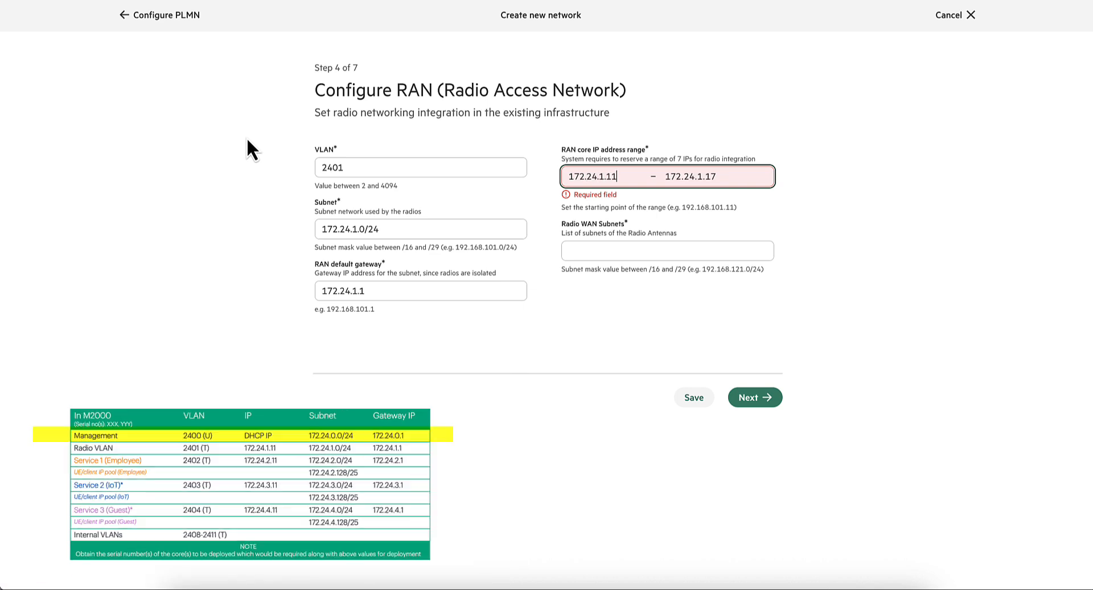
pyautogui.press('Tab')
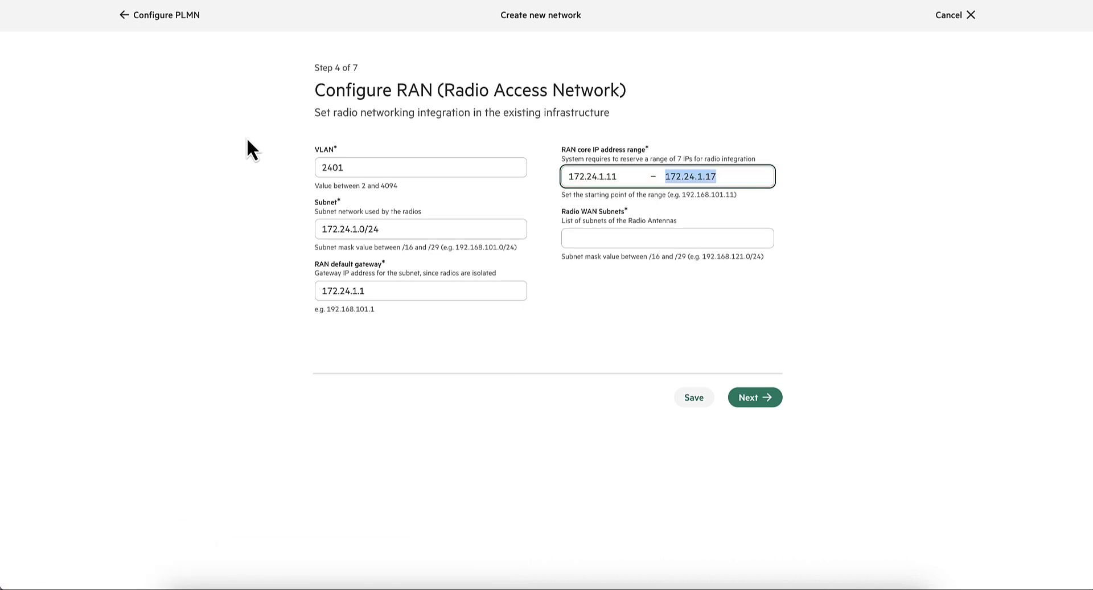
# - Add 10.127.176.0/24 as the radio WAN subnet and continue to the services configuration
pyautogui.click(632, 238)
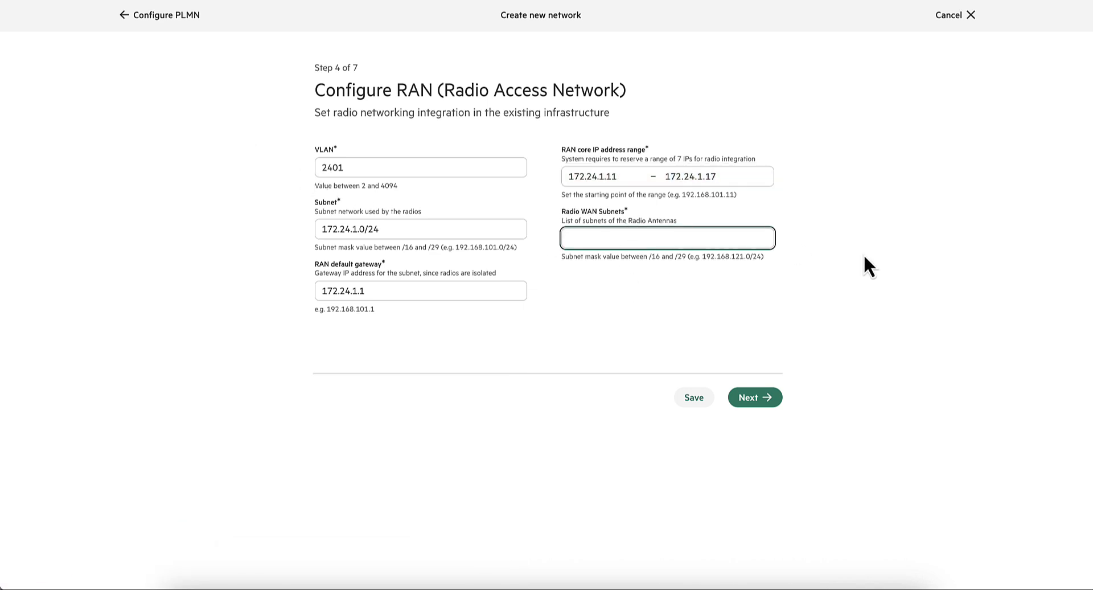
pyautogui.write('10.127.176.0/24')
pyautogui.click(826, 292)
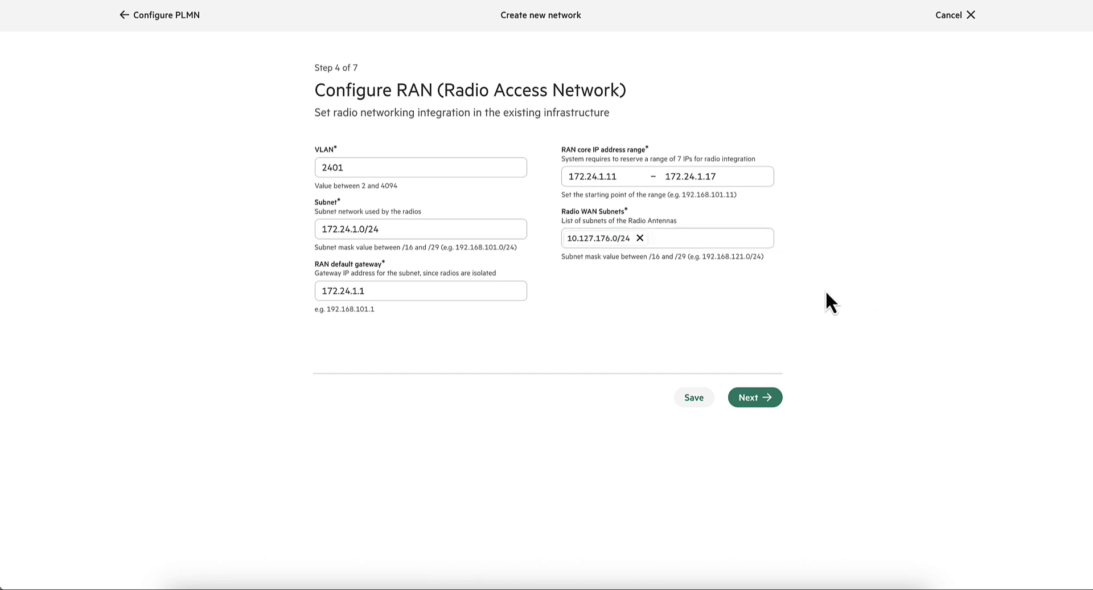
pyautogui.click(754, 399)
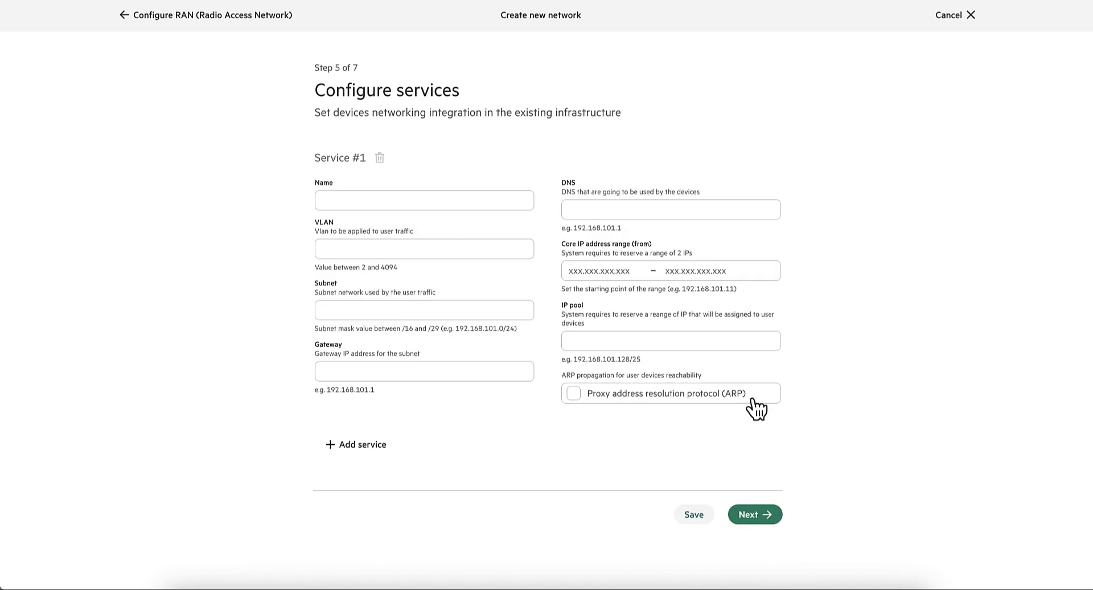
# - Name the first service employee and set its VLAN to 2402
pyautogui.click(407, 198)
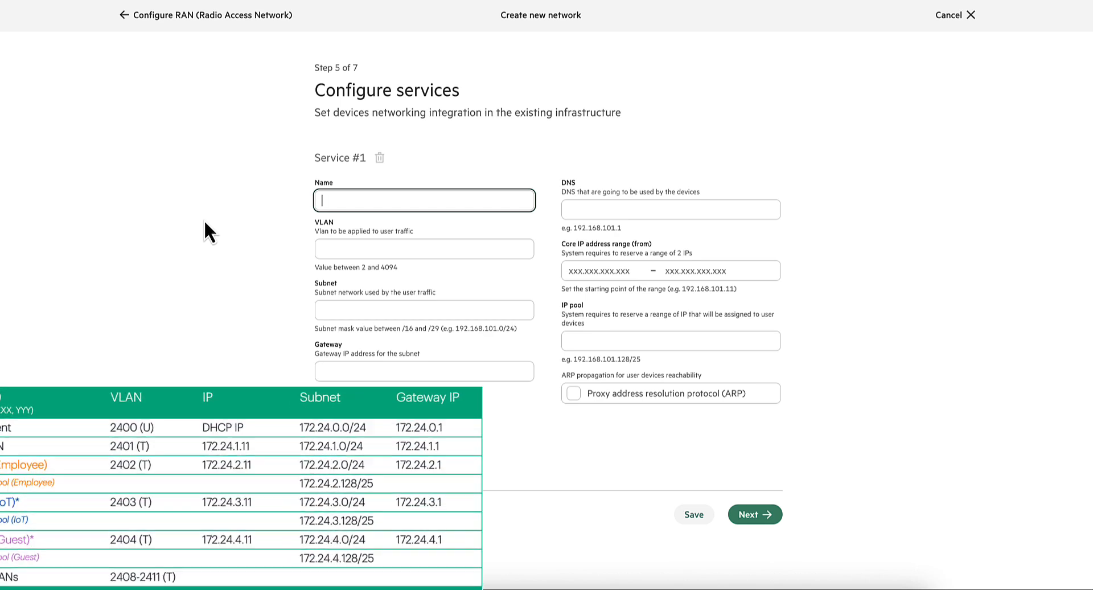
pyautogui.write('employee')
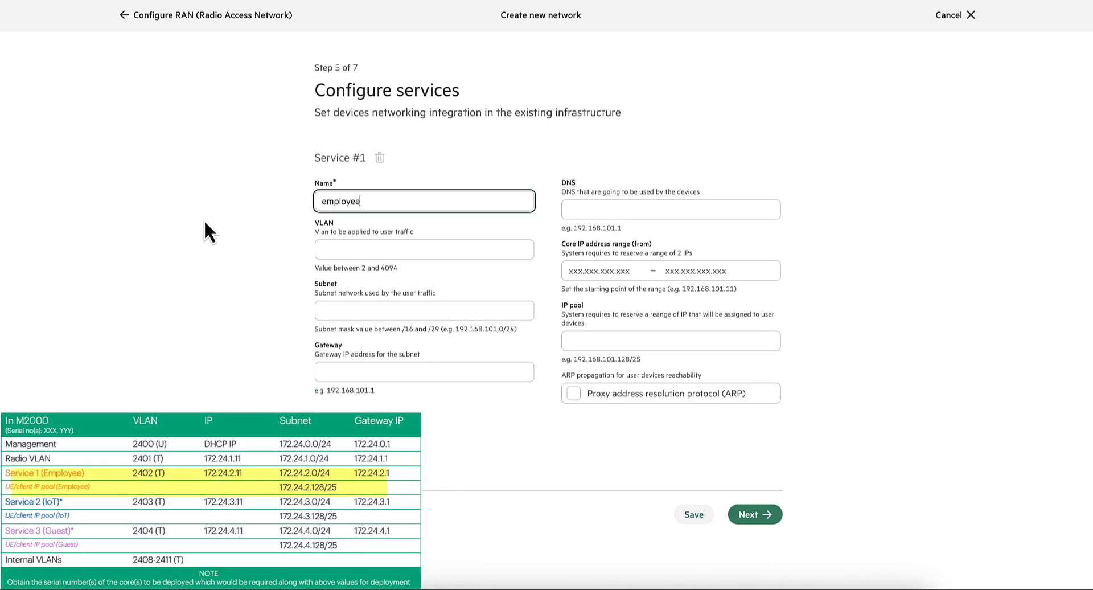
pyautogui.press('Tab')
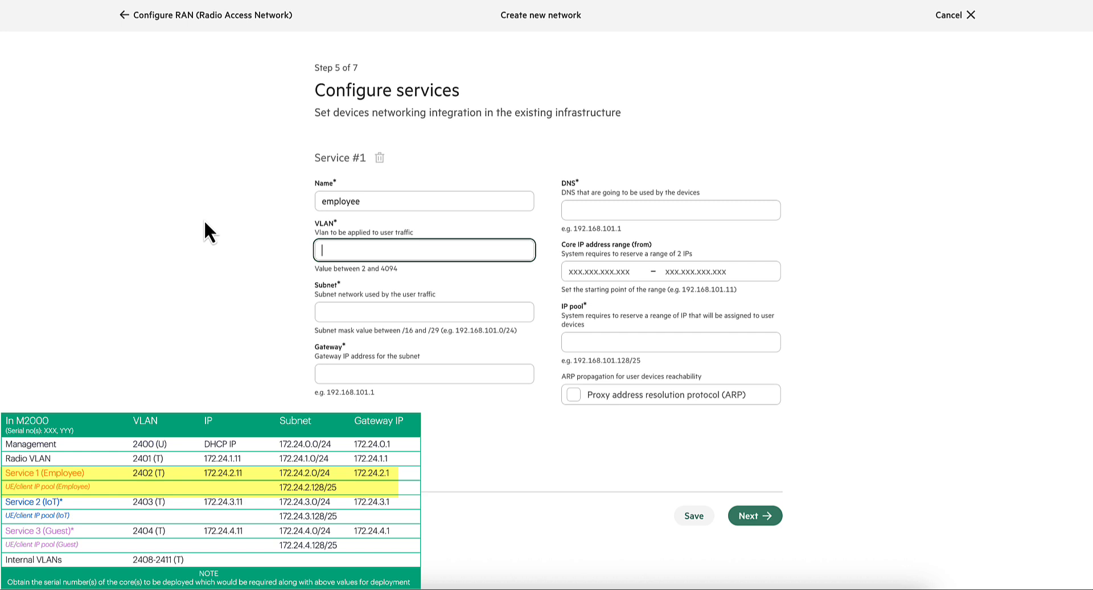
pyautogui.write('24')
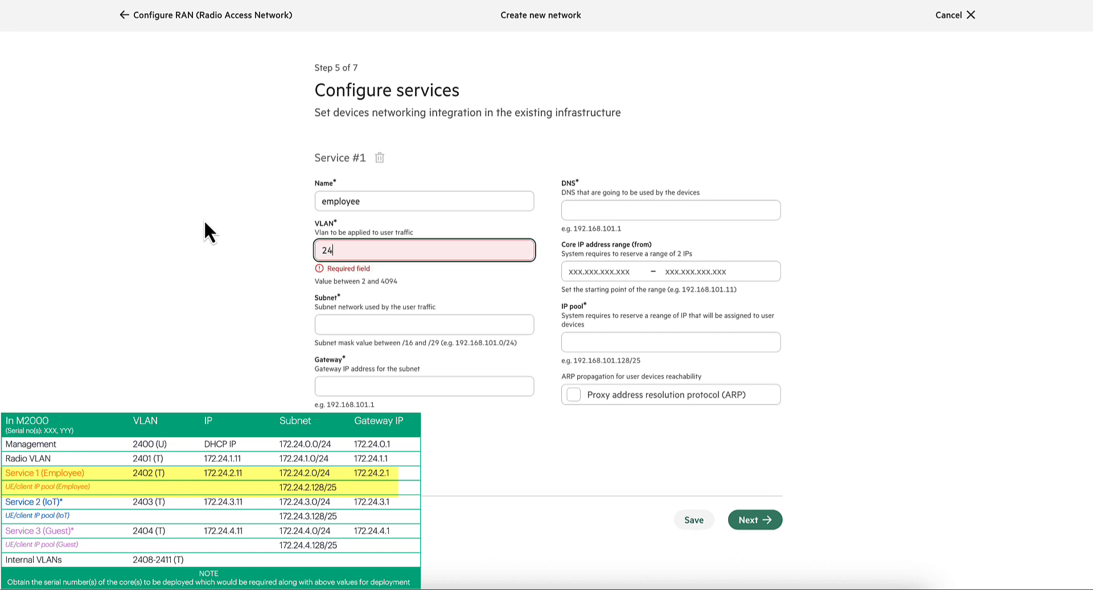
pyautogui.write('02')
# - Set the employee service's subnet to 172.24.2.0/24 and its gateway to 172.24.2.1
pyautogui.press('Tab')
pyautogui.write('17')
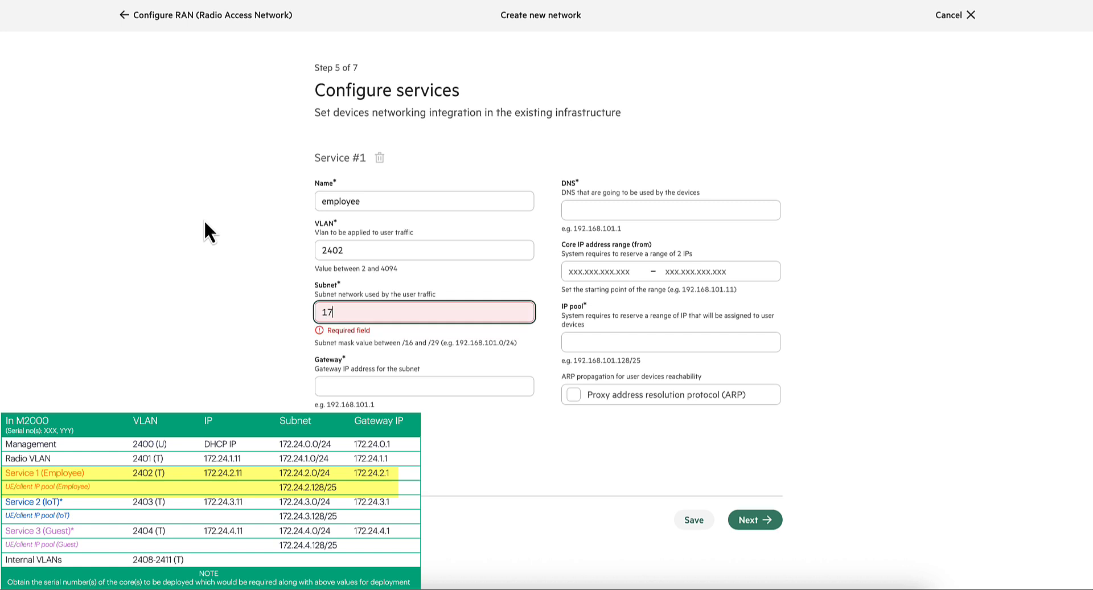
pyautogui.write('2.24.2.0/24')
pyautogui.press('Tab')
pyautogui.write('172.')
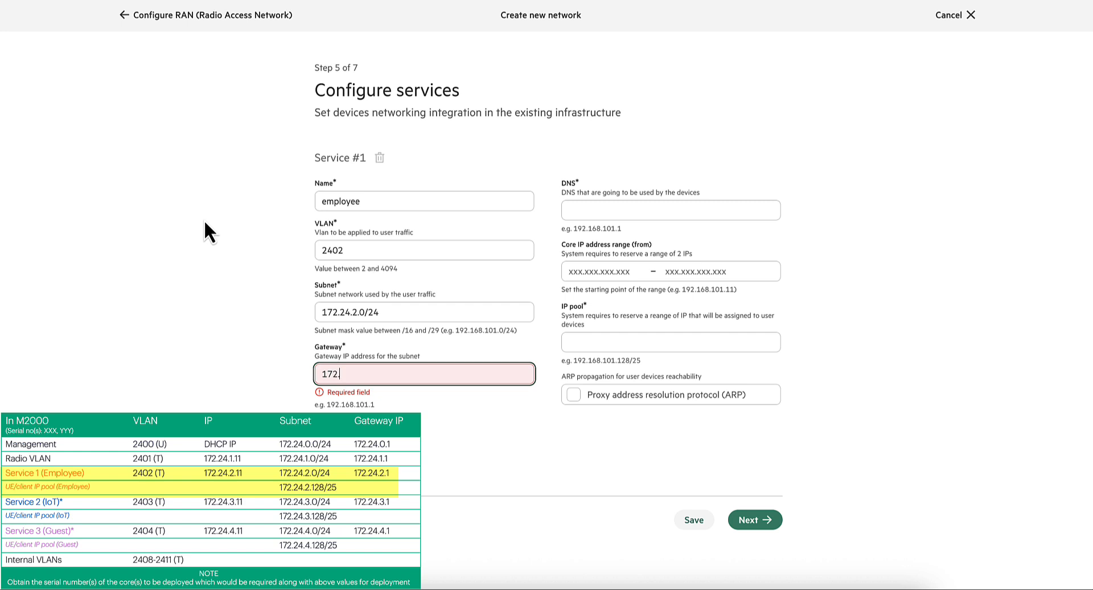
pyautogui.write('24.2.1')
# - Add 1.1.1.1 as the DNS server for the employee service's devices
pyautogui.press('Tab')
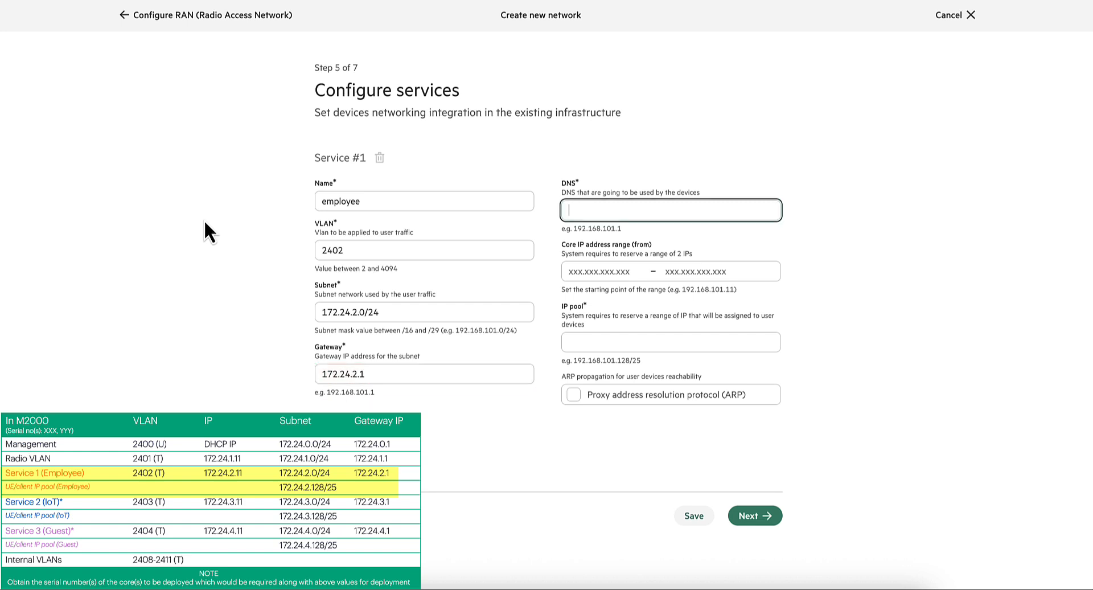
pyautogui.write('1.1.1.1')
pyautogui.press('Tab')
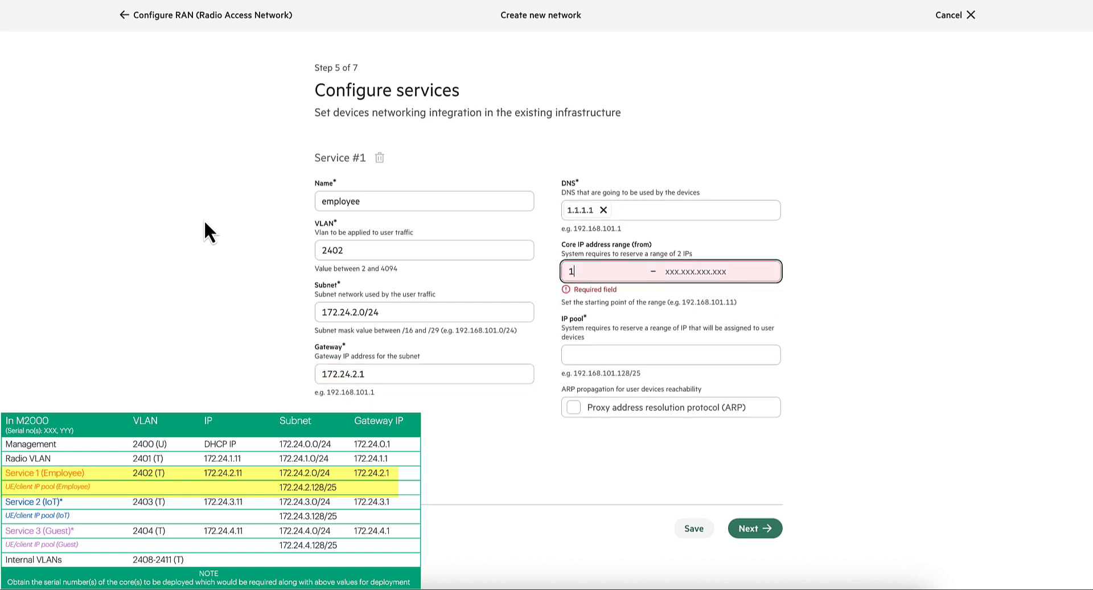
# - Start the employee service's core IP address range at 172.24.2.11 and enable proxy address resolution protocol (ARP)
pyautogui.write('172.24.2.11')
pyautogui.click(810, 337)
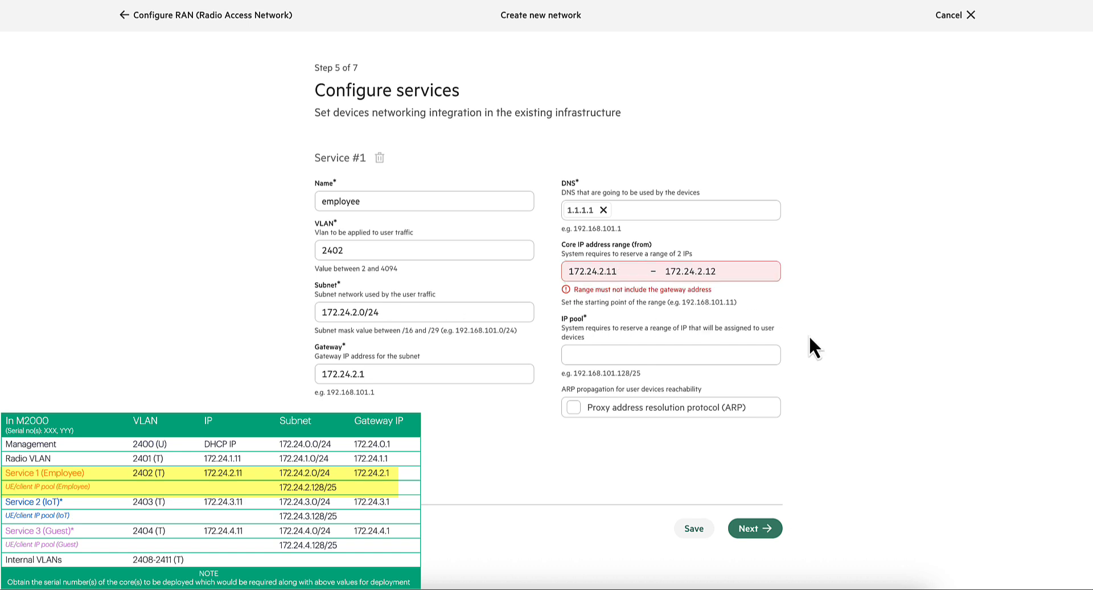
pyautogui.click(575, 408)
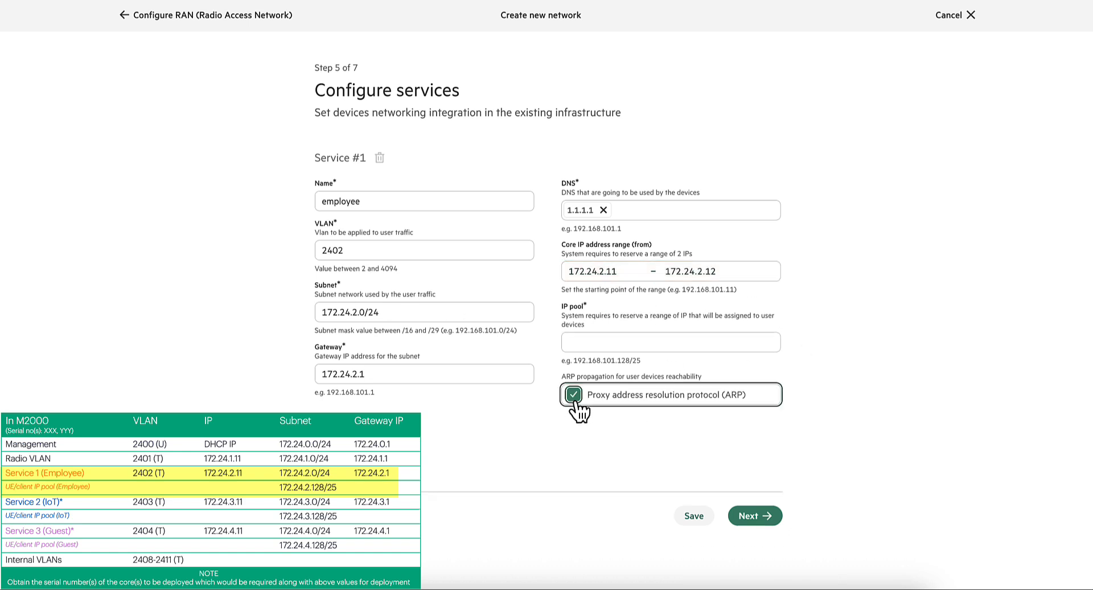
# - Add 172.24.2.128/25 as the IP pool for the employee service's devices
pyautogui.click(589, 337)
pyautogui.write('172')
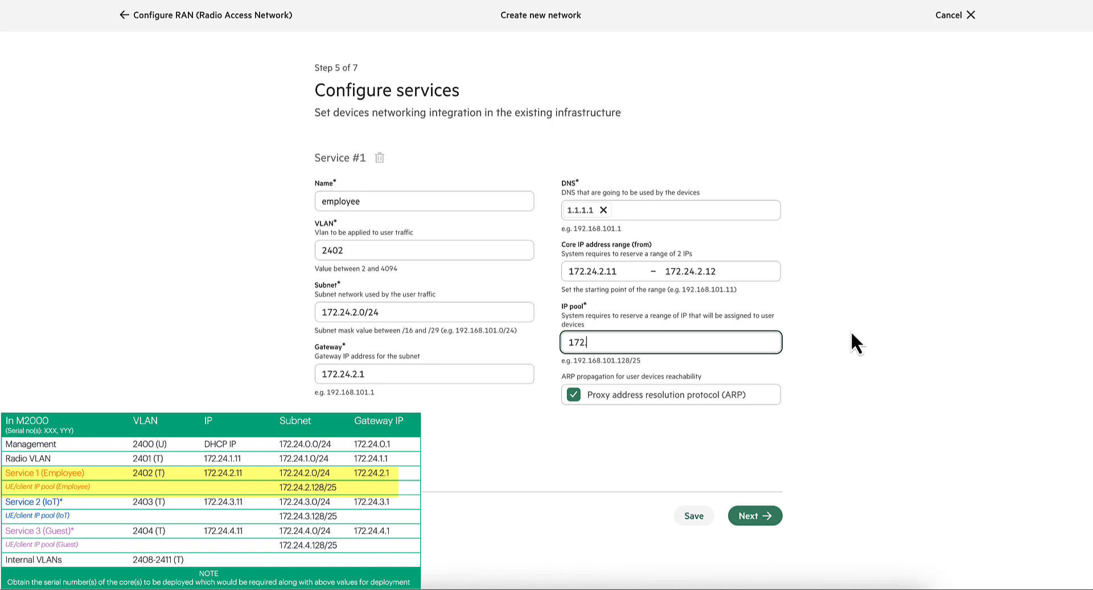
pyautogui.write('.24.2.128/25')
pyautogui.press('Return')
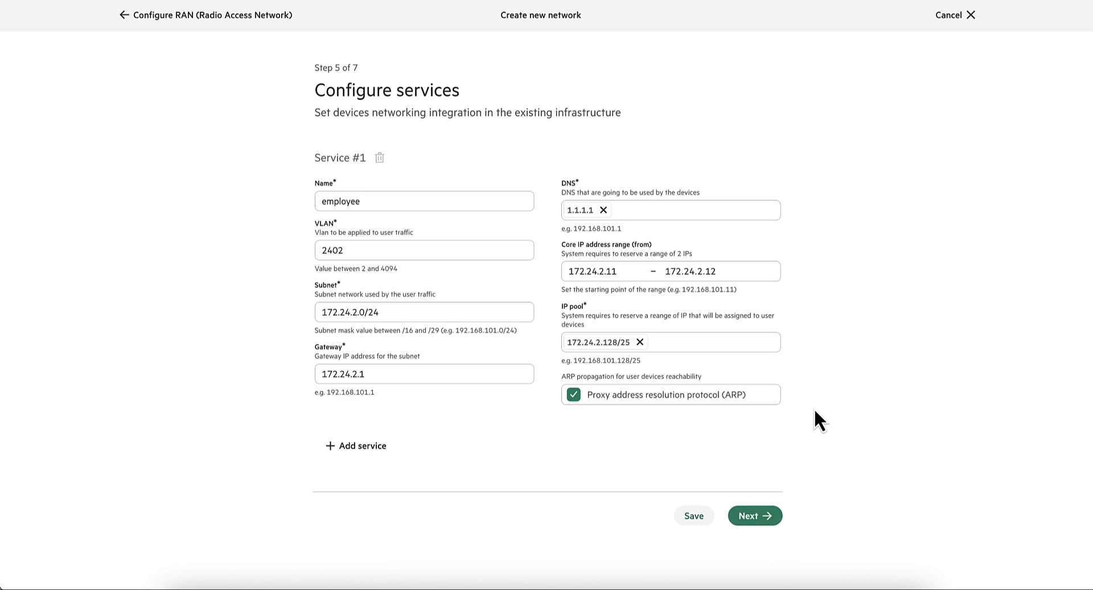
# - Add a second service named iot and set its VLAN to 2403
pyautogui.click(342, 446)
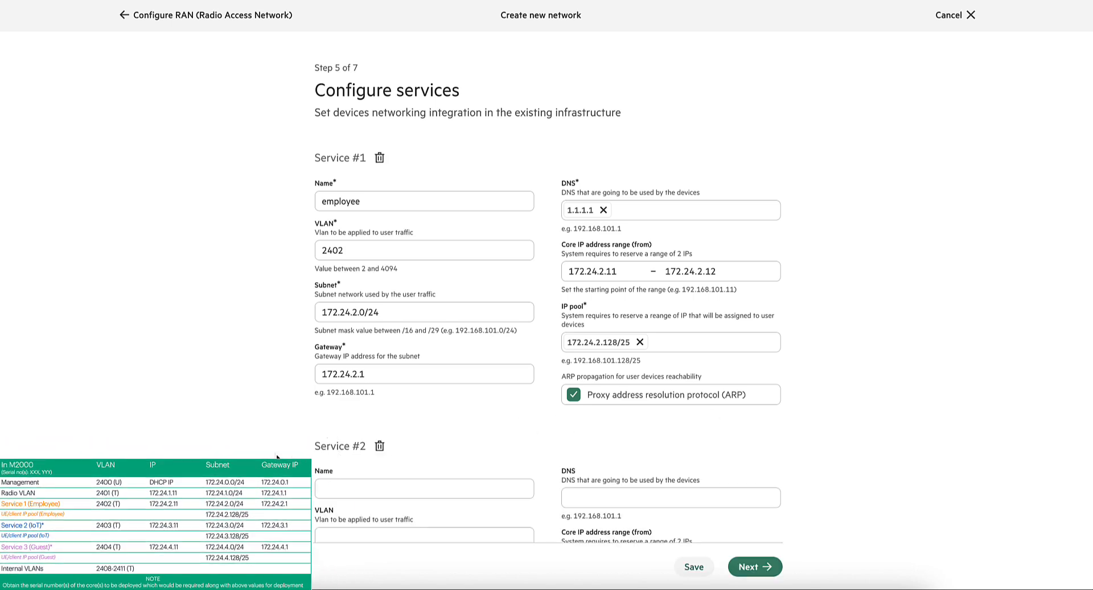
pyautogui.scroll(-3, 284, 422)
pyautogui.write('iot')
pyautogui.press('Tab')
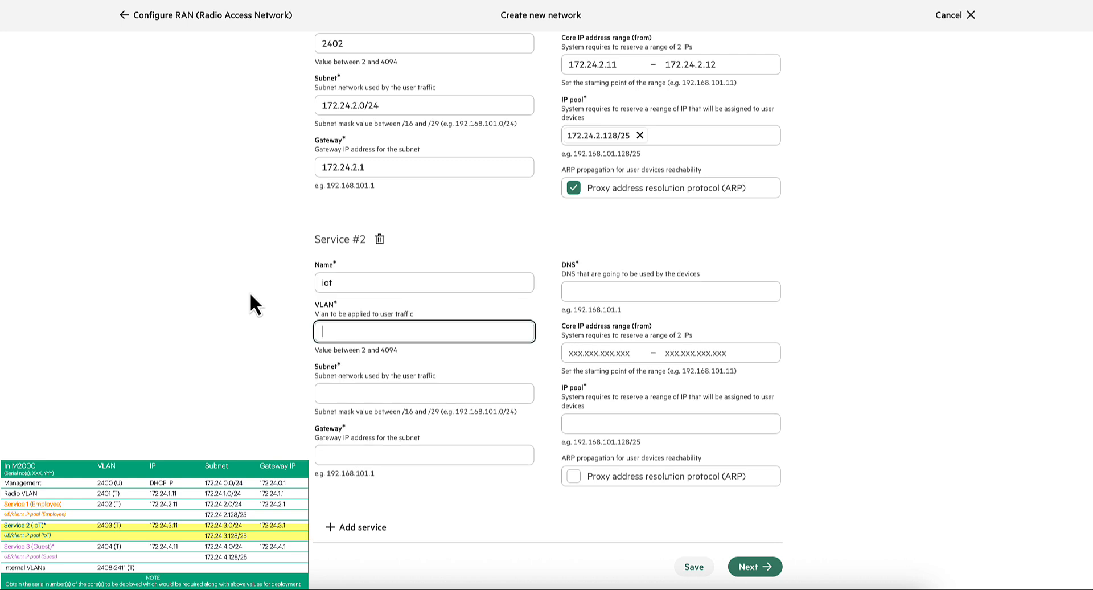
pyautogui.write('2403')
pyautogui.press('Tab')
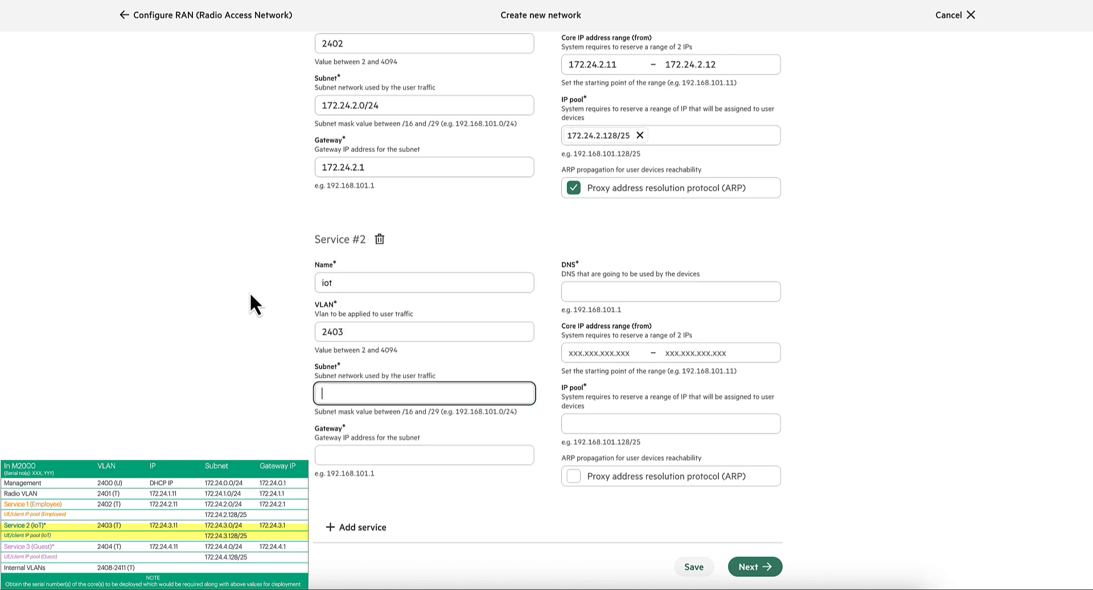
# - Set the iot service's subnet to 172.24.3.0/24 and its gateway to 172.24.3.1
pyautogui.write('172.2')
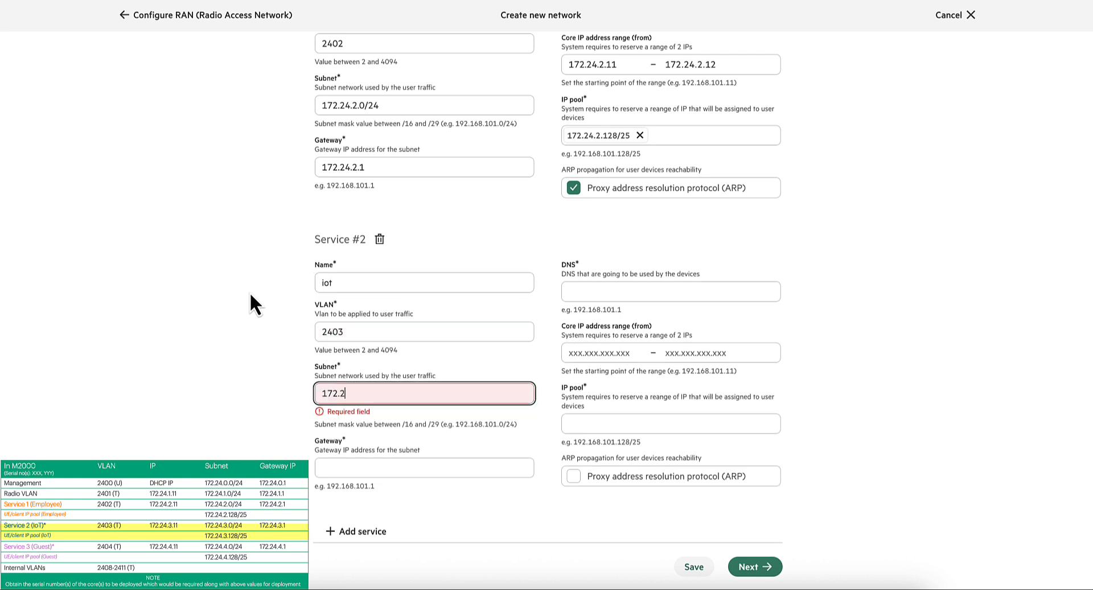
pyautogui.write('4.3.0/2')
pyautogui.write('4')
pyautogui.press('Tab')
pyautogui.write('172.24.2')
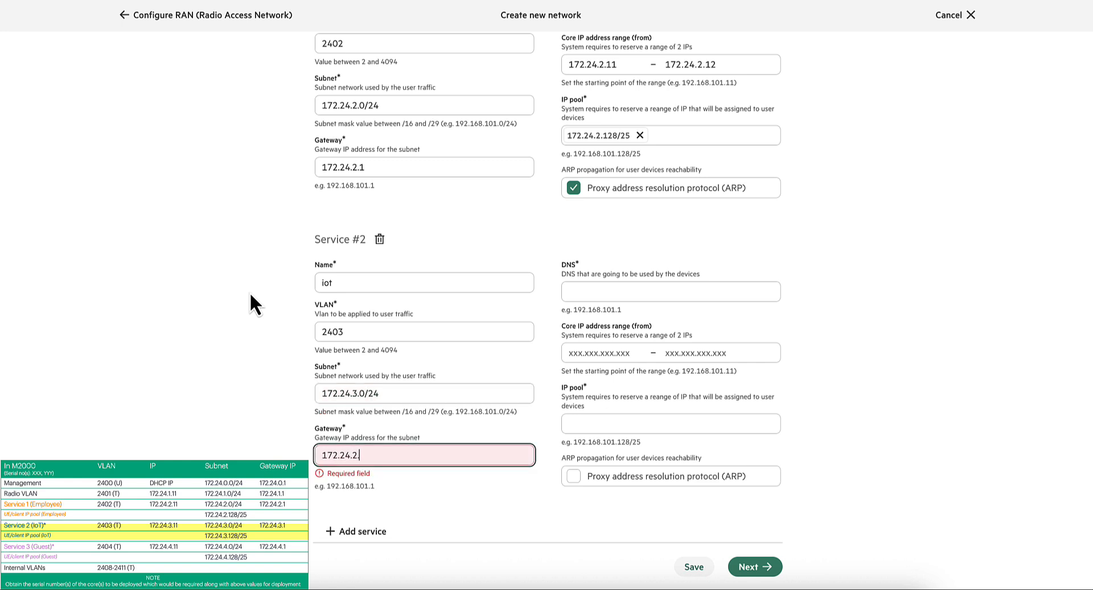
pyautogui.press('BackSpace')
pyautogui.write('3.1')
pyautogui.press('Tab')
# - Add 1.1.1.1 as the iot service's DNS server and start its core IP address range at 172.24.3.11
pyautogui.write('1.1.1.1')
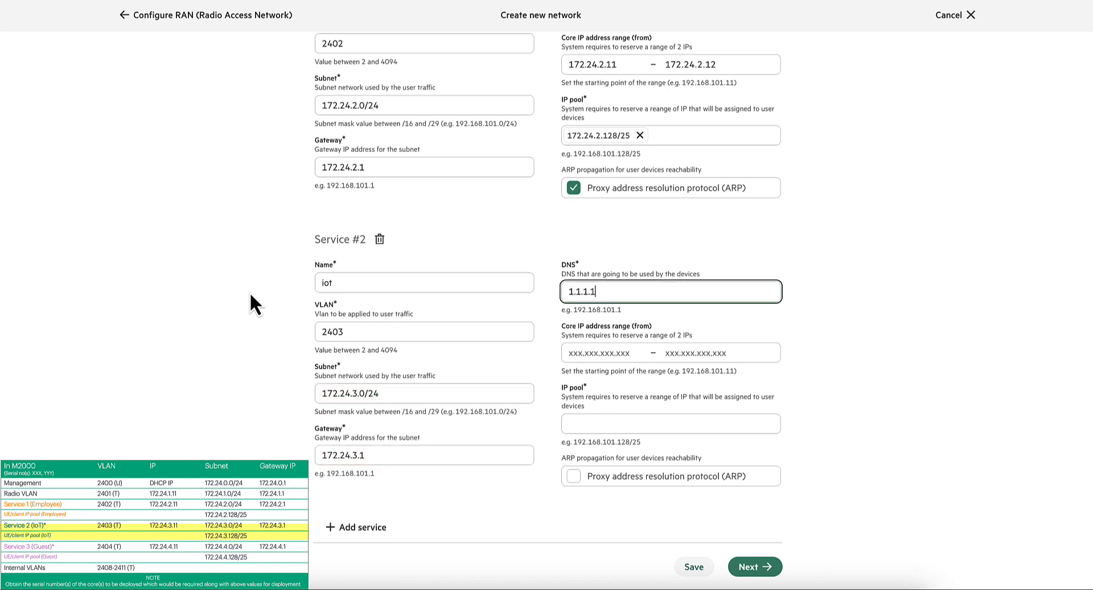
pyautogui.press('Tab')
pyautogui.write('172.24')
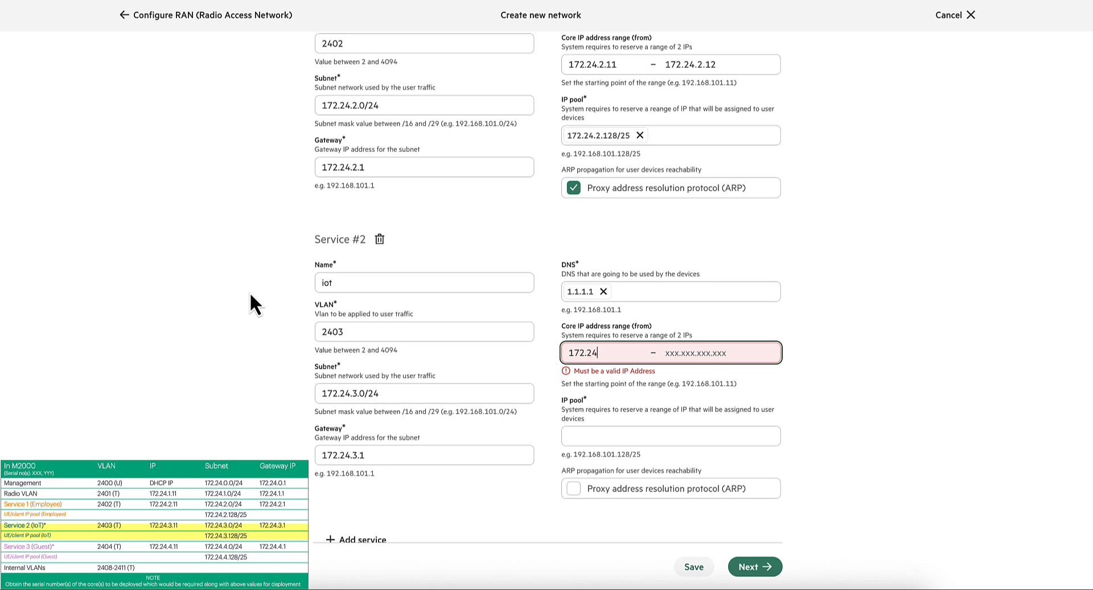
pyautogui.write('.3.11')
pyautogui.press('Tab')
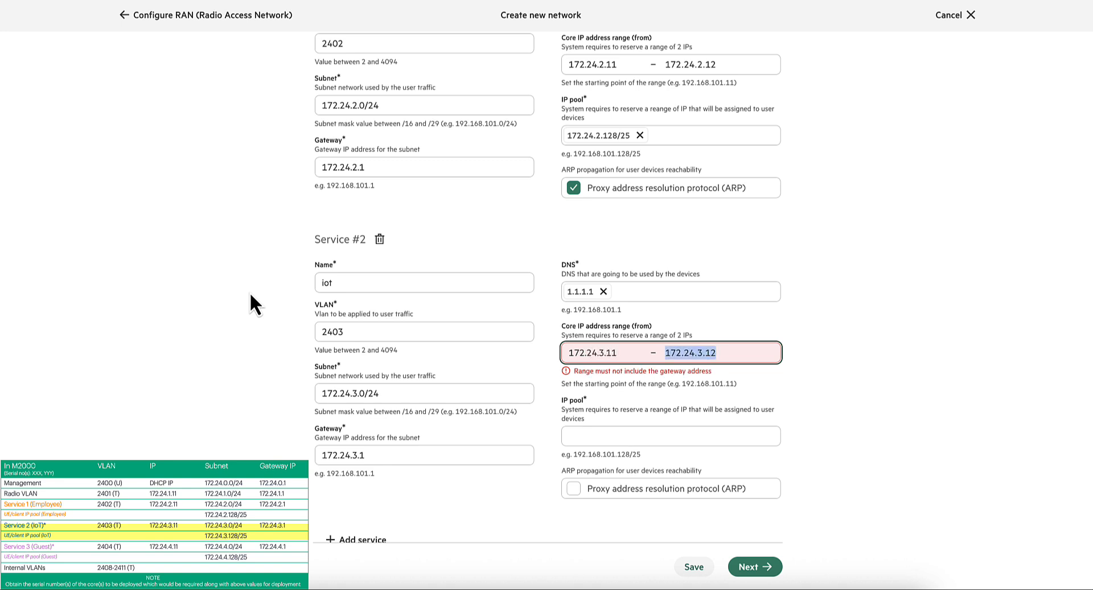
pyautogui.click(785, 397)
# - Enable proxy address resolution protocol (ARP) for the iot service and add 172.24.3.128/25 as its IP pool
pyautogui.click(575, 488)
pyautogui.click(597, 421)
pyautogui.write('172')
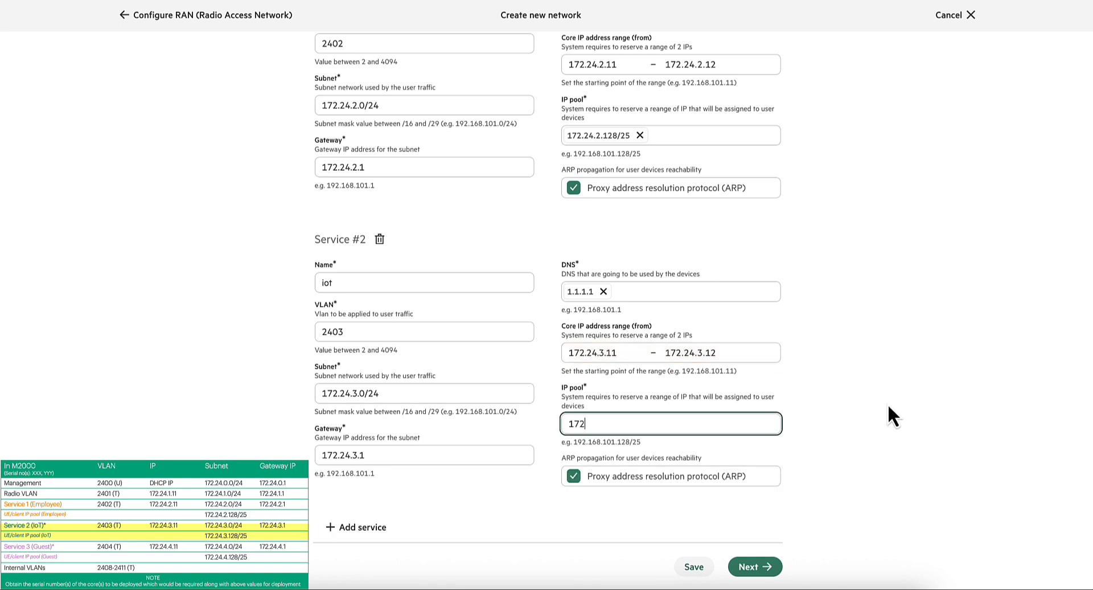
pyautogui.write('.24.3.128/25')
pyautogui.press('Return')
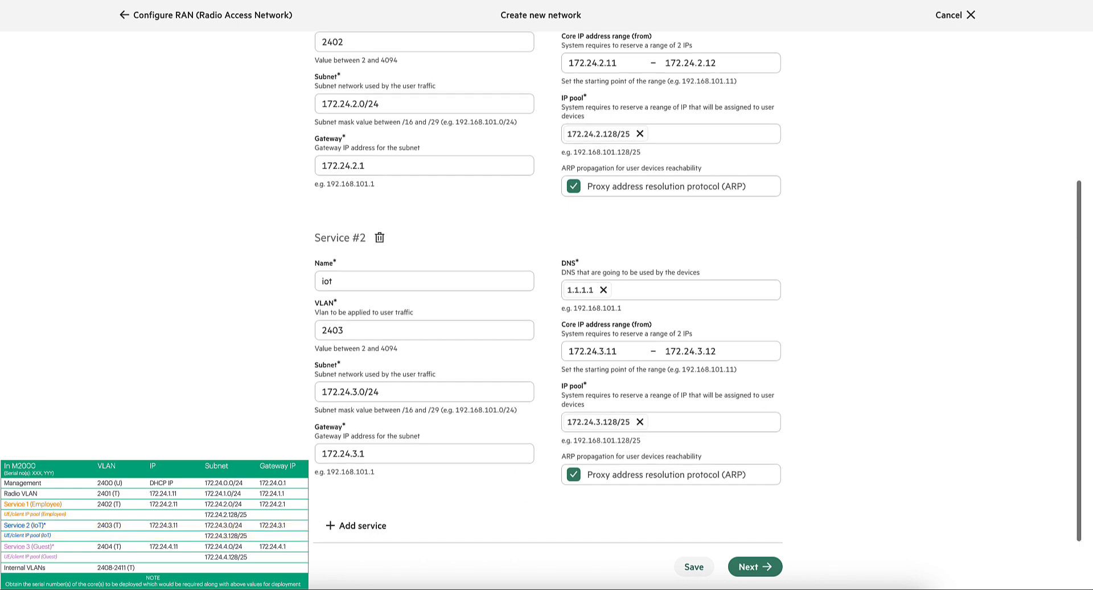
# - Add a third service named guest and set its VLAN to 2404
pyautogui.click(347, 527)
pyautogui.click(372, 275)
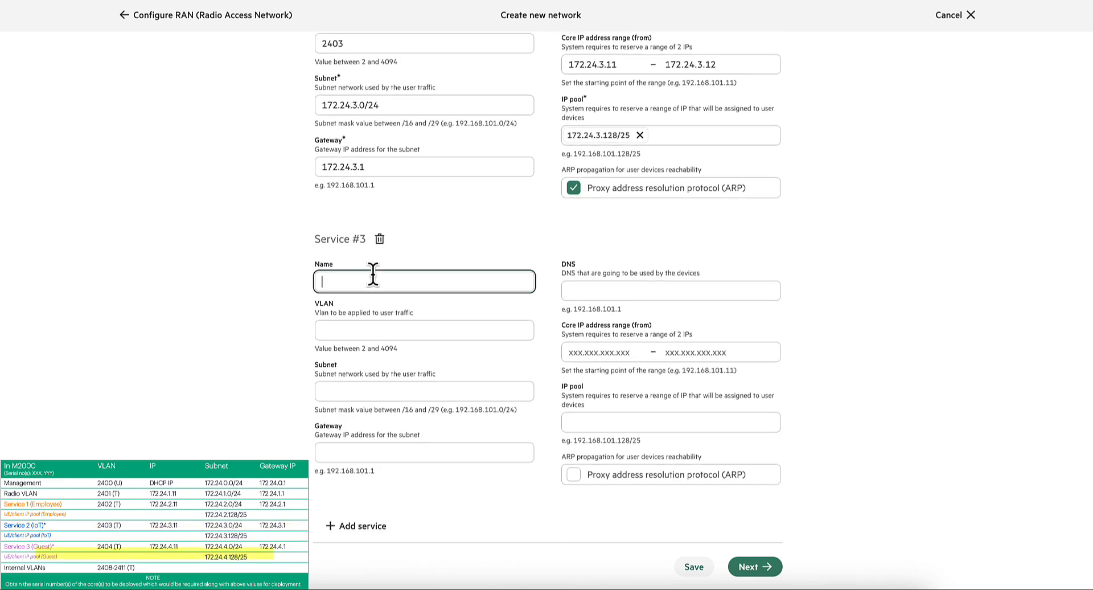
pyautogui.write('guest')
pyautogui.press('Tab')
pyautogui.write('2404')
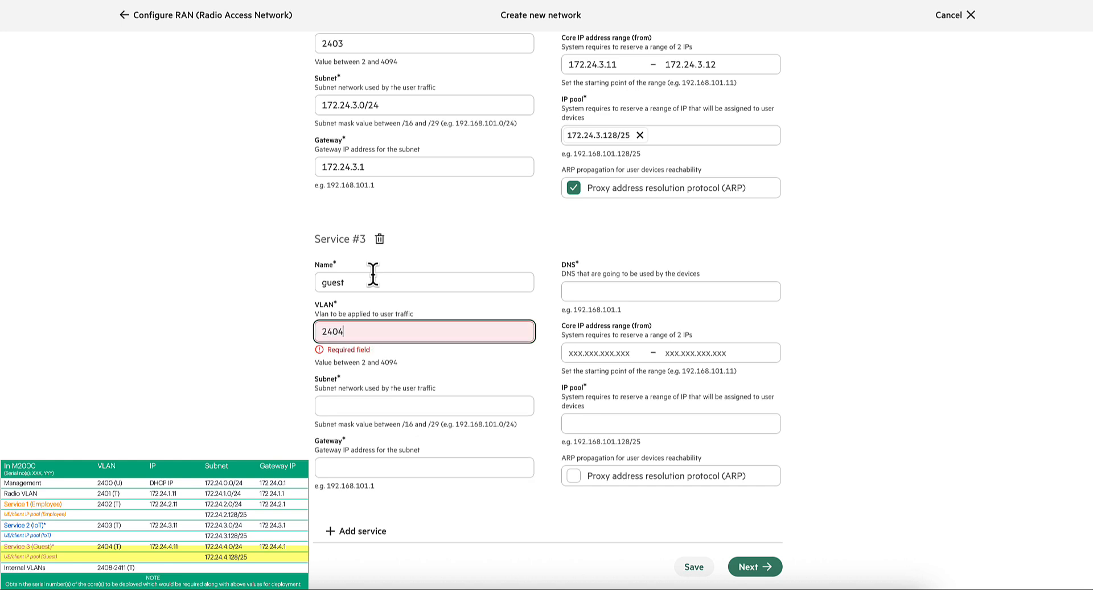
pyautogui.press('Tab')
# - Set the guest service's subnet to 172.24.4.0/24 and its gateway to 172.24.4.1
pyautogui.write('17')
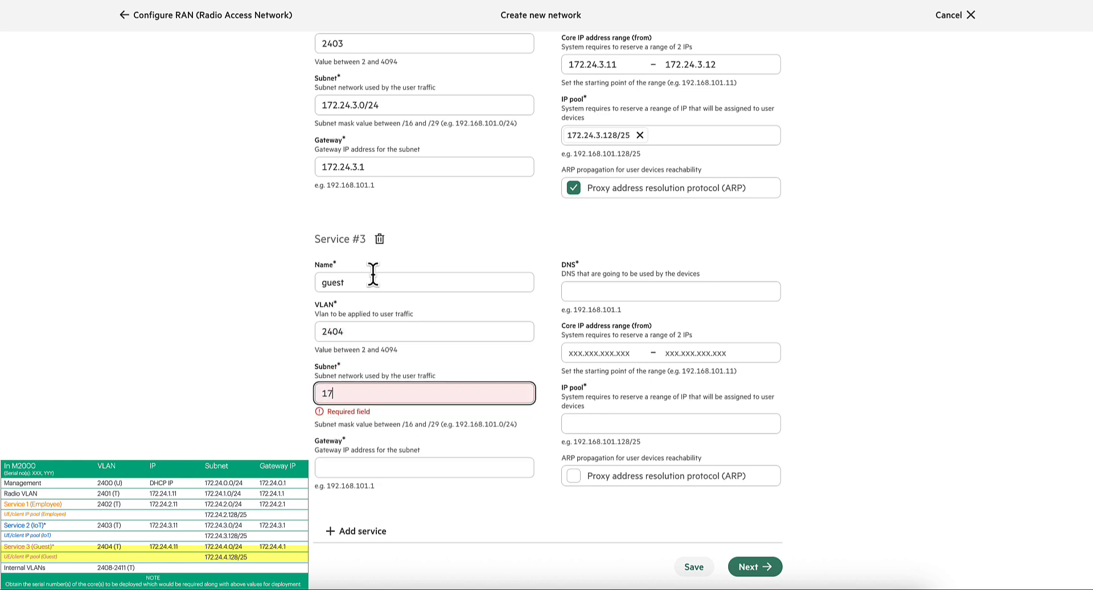
pyautogui.write('2.24.4.0/24')
pyautogui.press('Tab')
pyautogui.write('172.24.4.1')
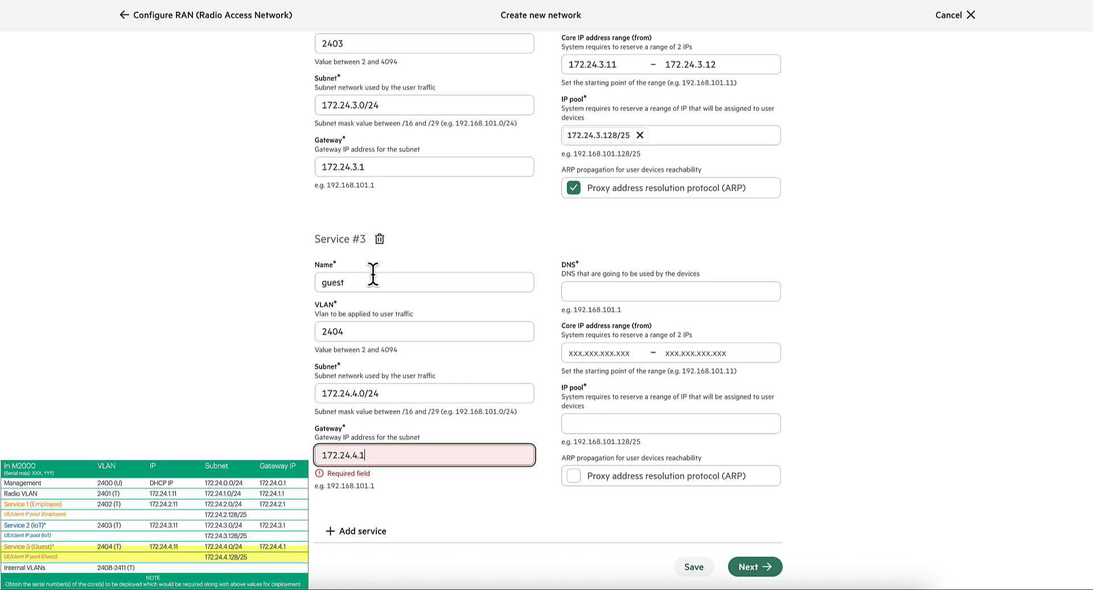
pyautogui.press('Tab')
# - Add 1.1.1.1 as the guest service's DNS server and start its core IP address range at 172.24.4.11
pyautogui.write('1')
pyautogui.press('Tab')
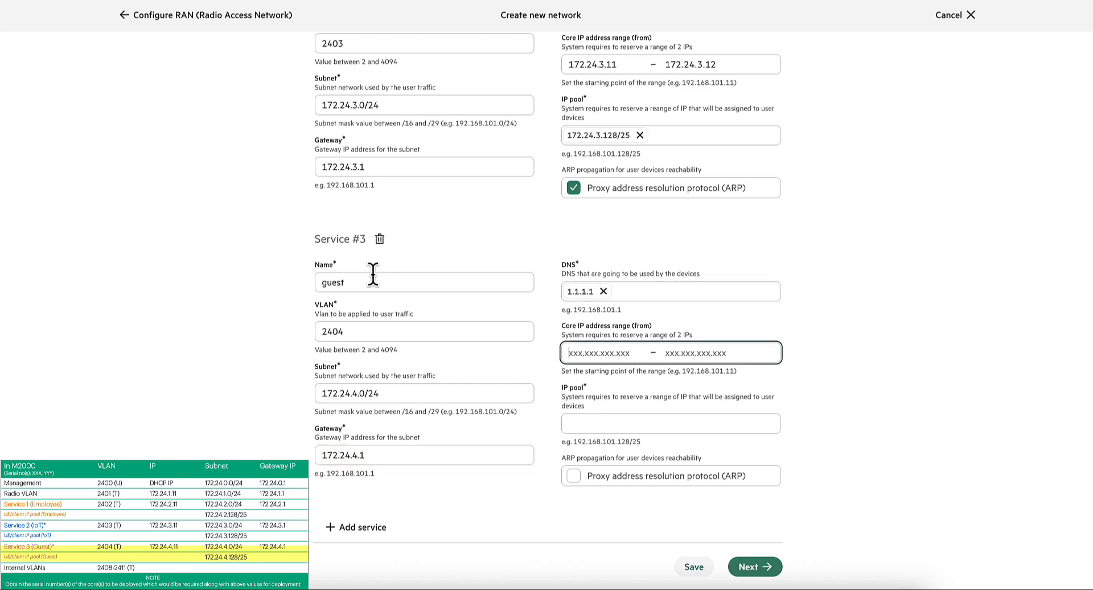
pyautogui.write('172.24.4.11')
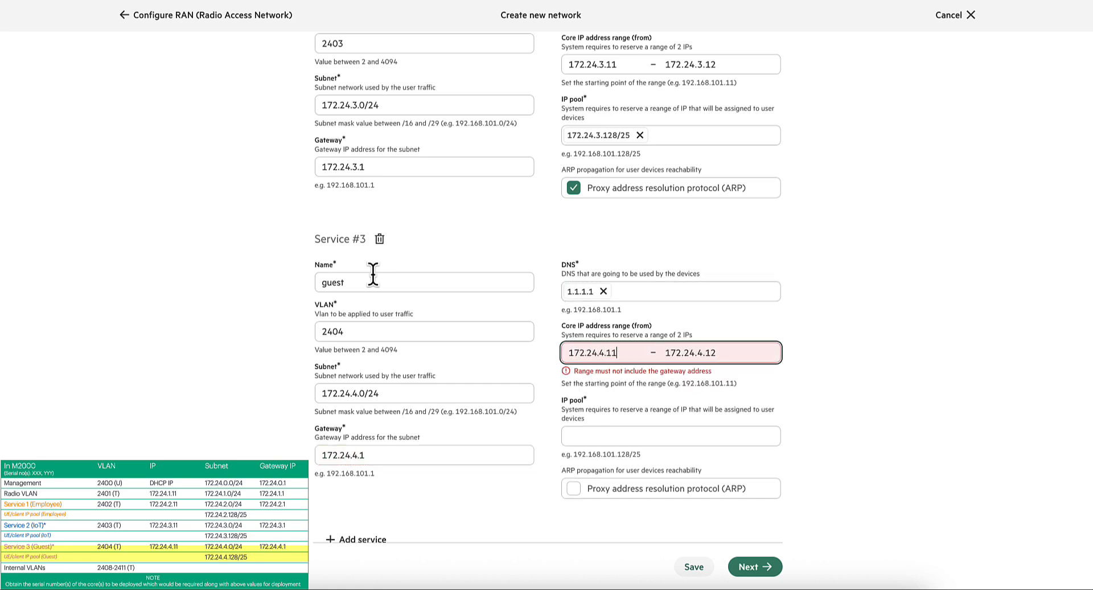
pyautogui.press('Tab')
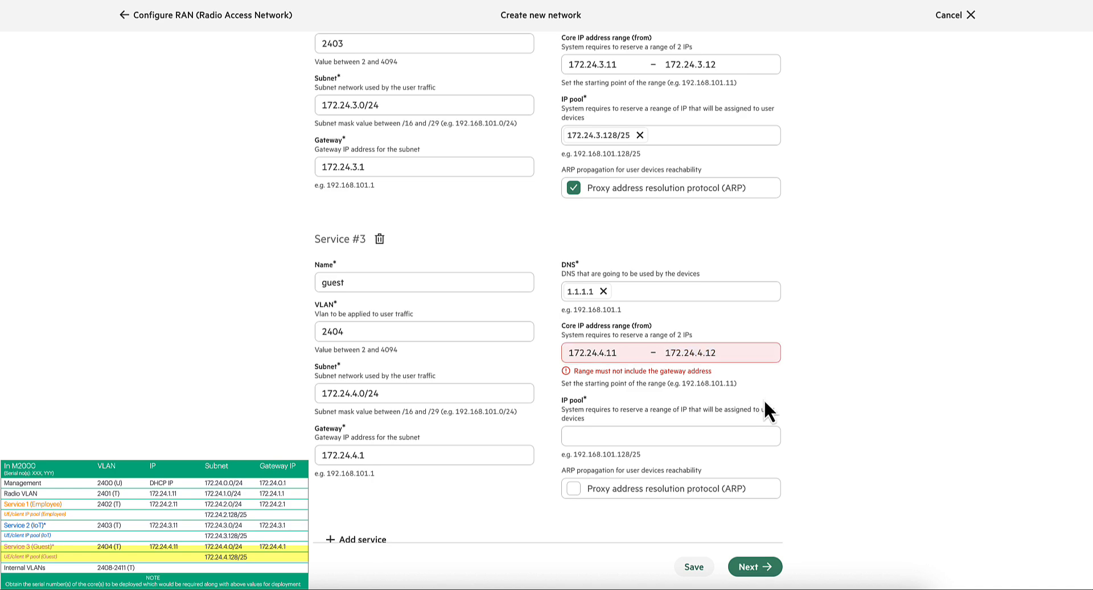
# - Enable proxy address resolution protocol (ARP) for the guest service and add 172.24.4.128/25 as its IP pool
pyautogui.click(574, 489)
pyautogui.click(591, 424)
pyautogui.write('17')
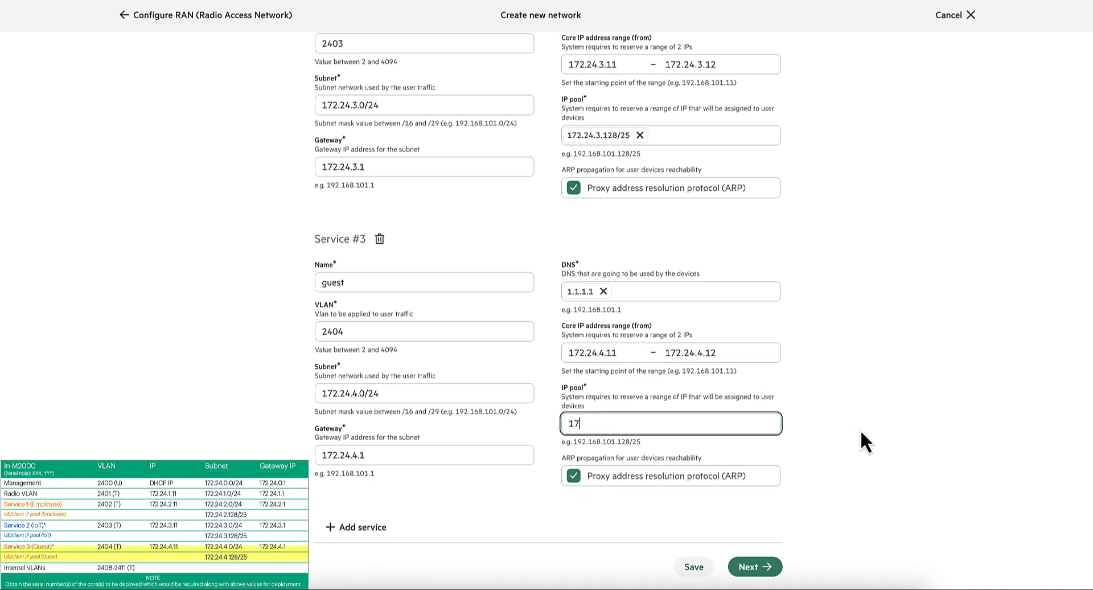
pyautogui.write('2.24.4.128/25')
pyautogui.press('Return')
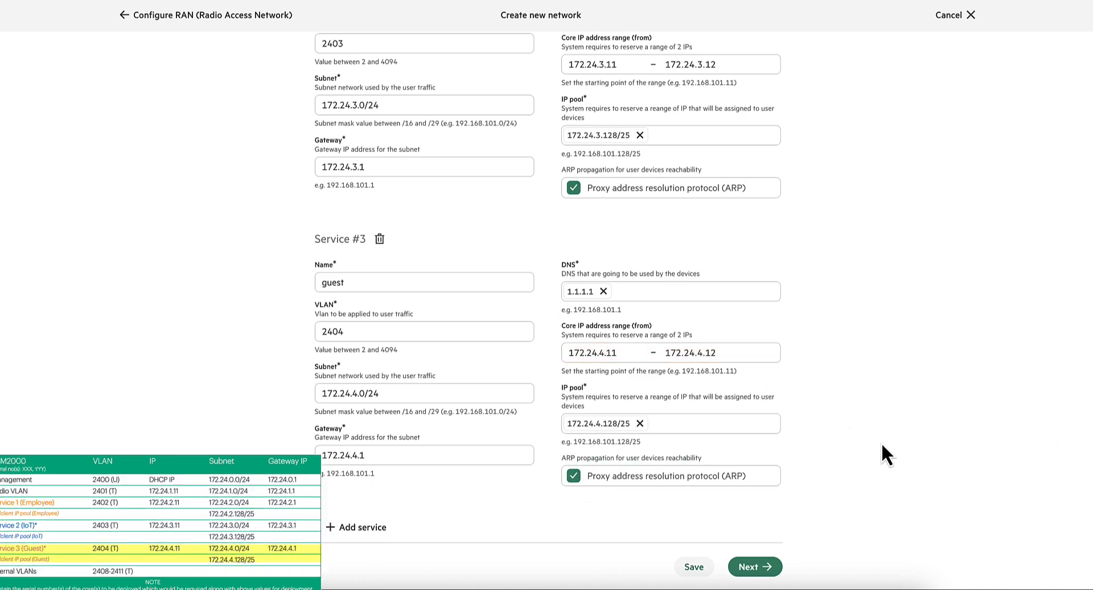
# - Continue to the appliance configuration and enter the serial number of the appliance to deploy
pyautogui.click(750, 567)
pyautogui.click(398, 165)
pyautogui.hotkey('ctrl', 'v')
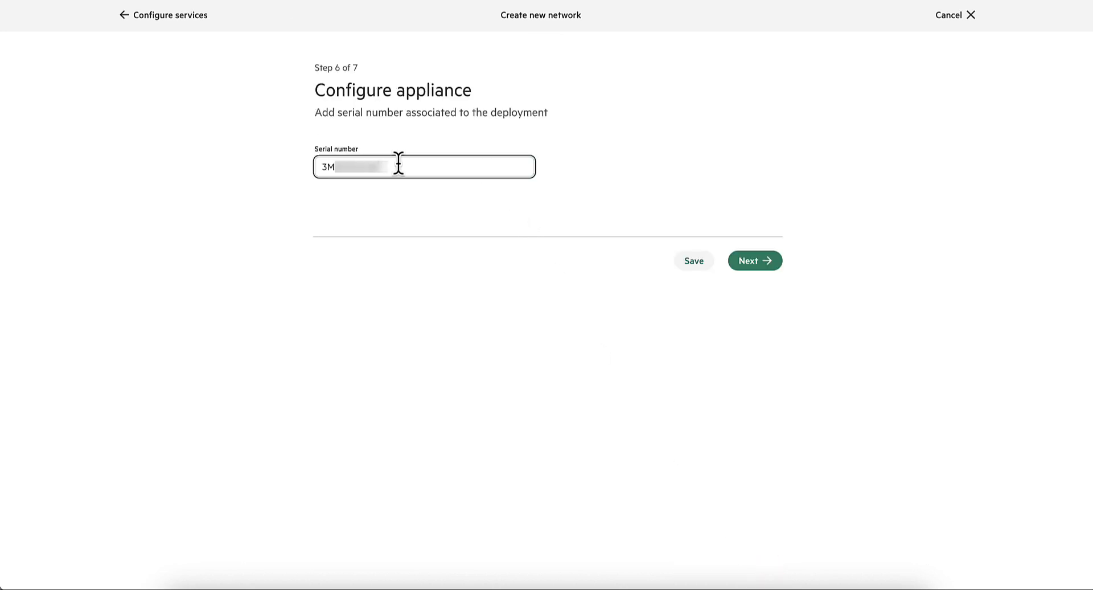
pyautogui.click(642, 174)
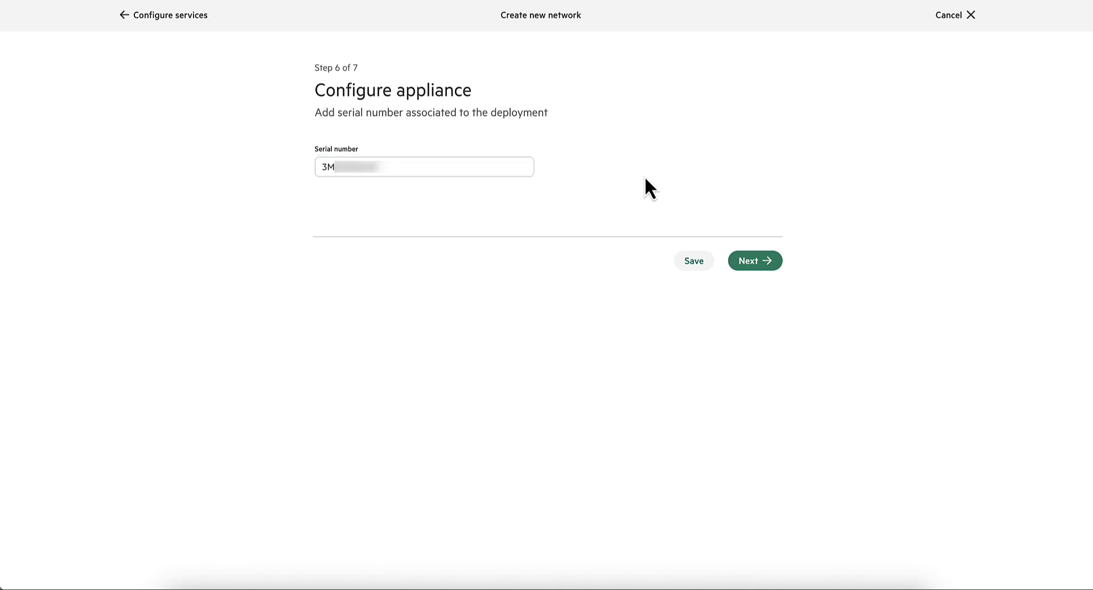
# - Review the summaries of the iot and guest services and finish creating the network
pyautogui.click(755, 263)
pyautogui.scroll(-6, 635, 282)
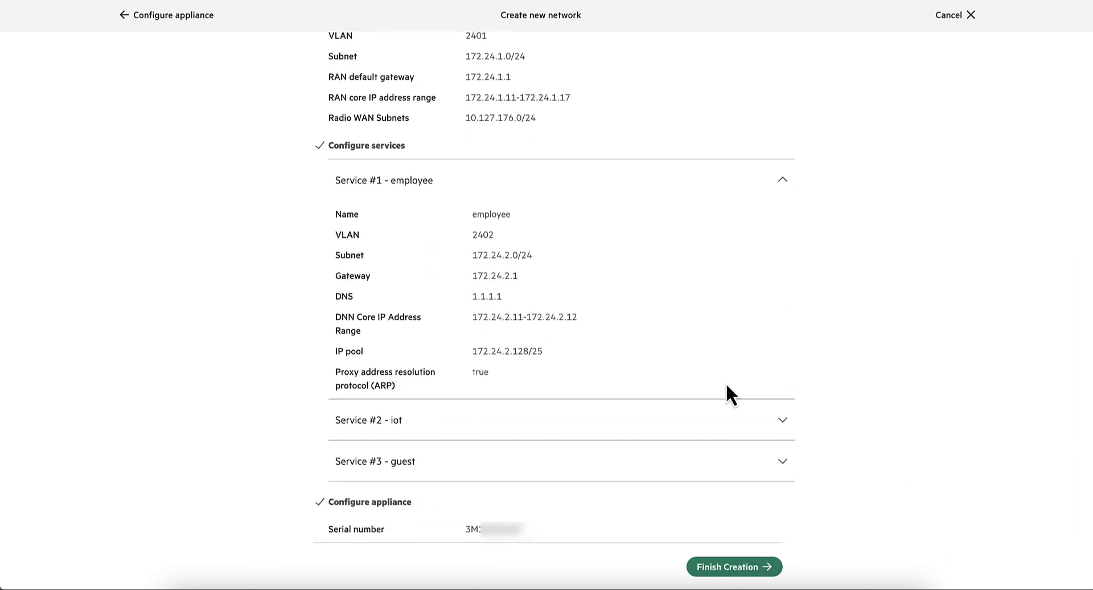
pyautogui.click(774, 420)
pyautogui.click(785, 462)
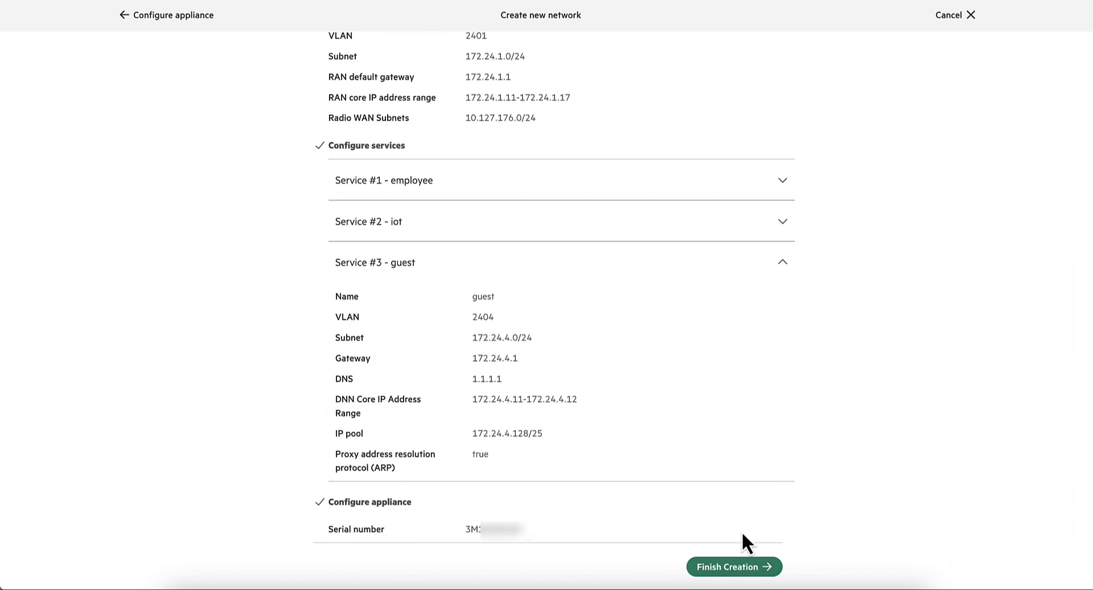
pyautogui.click(735, 568)
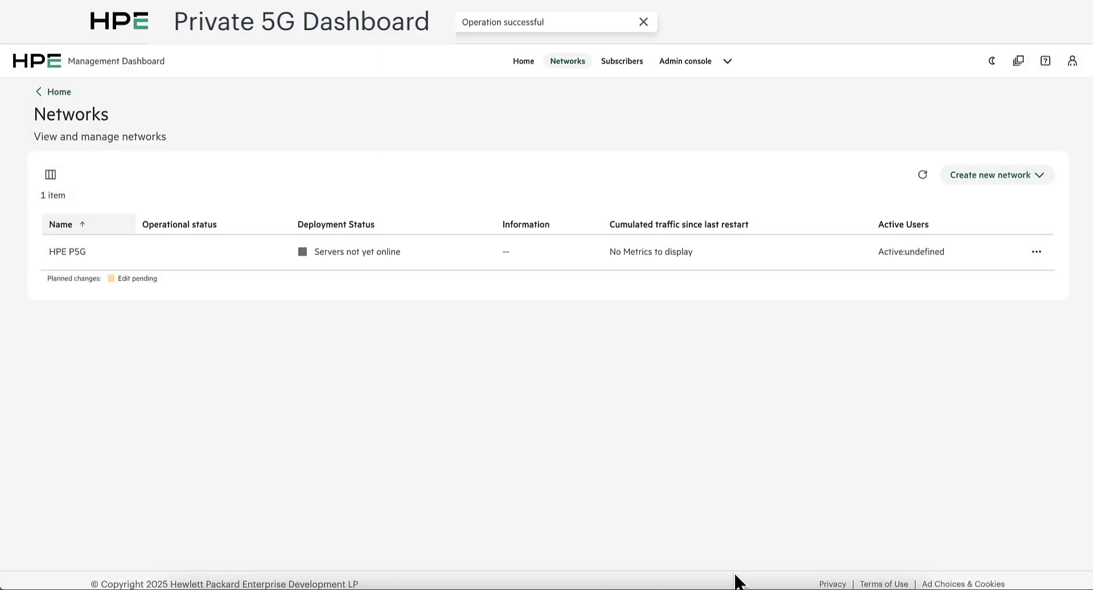
# - Refresh the network list and check the deployment status of the HPE P5G network
pyautogui.moveTo(401, 253); pyautogui.dragTo(313, 251)
pyautogui.click(431, 199)
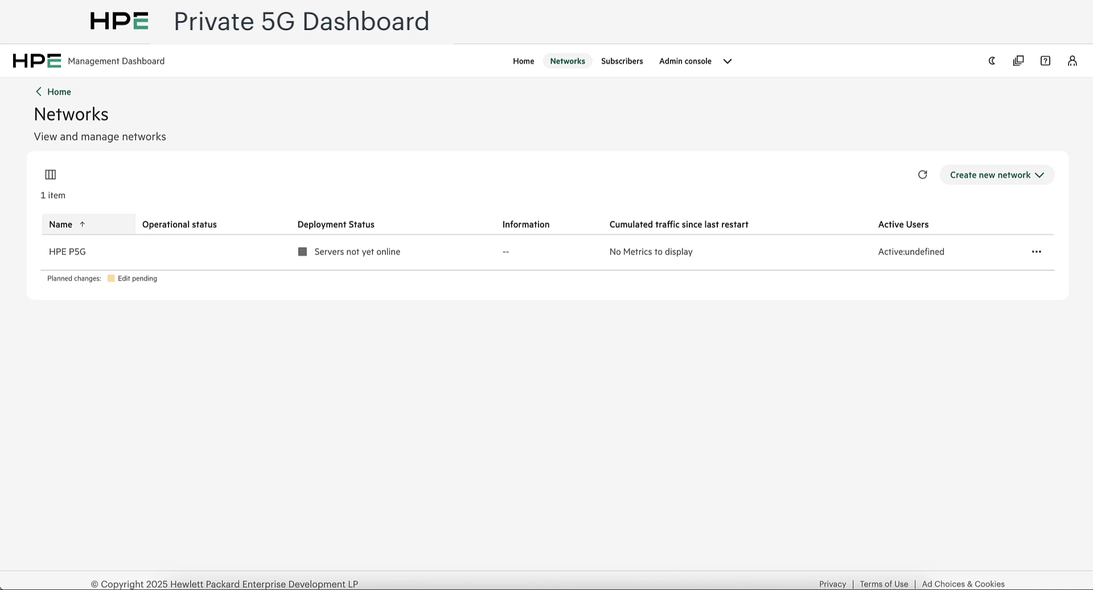
pyautogui.click(924, 174)
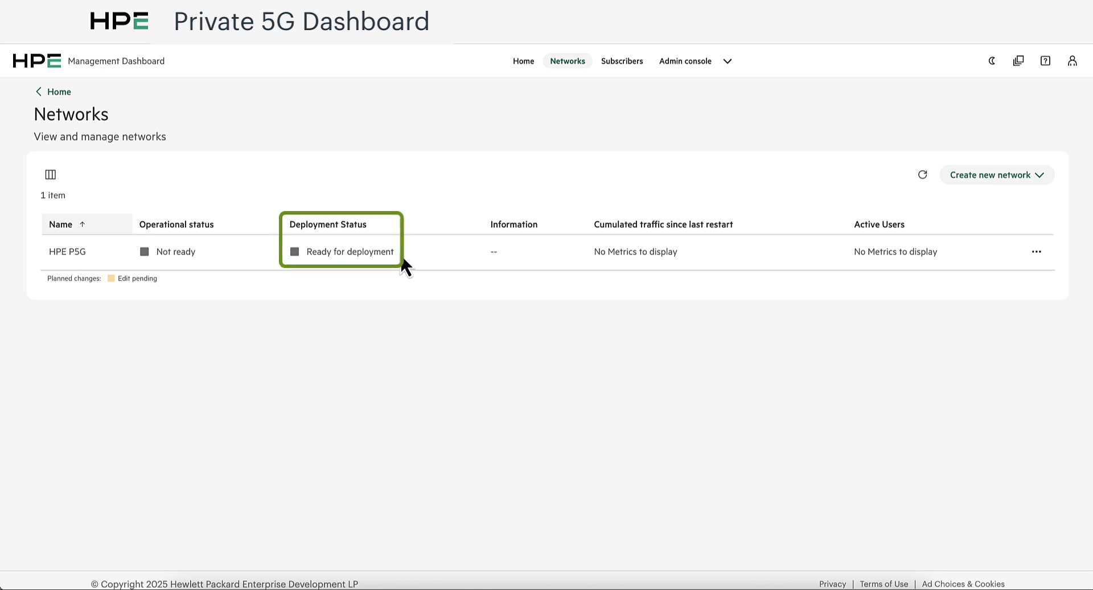
pyautogui.moveTo(401, 254); pyautogui.dragTo(306, 255)
pyautogui.click(446, 188)
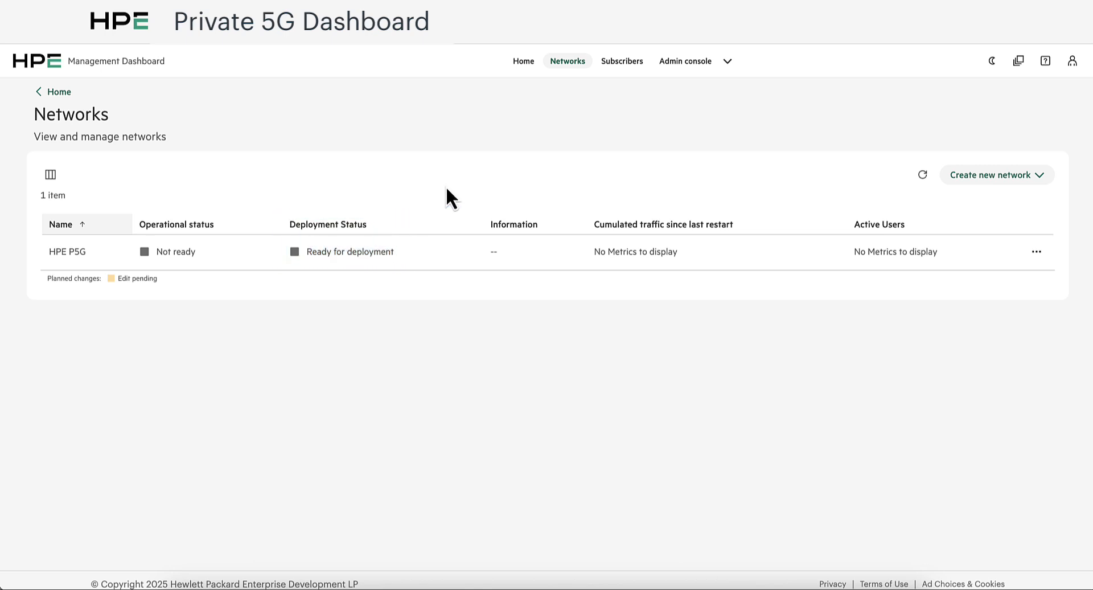
# - Deploy the HPE P5G network
pyautogui.click(1036, 251)
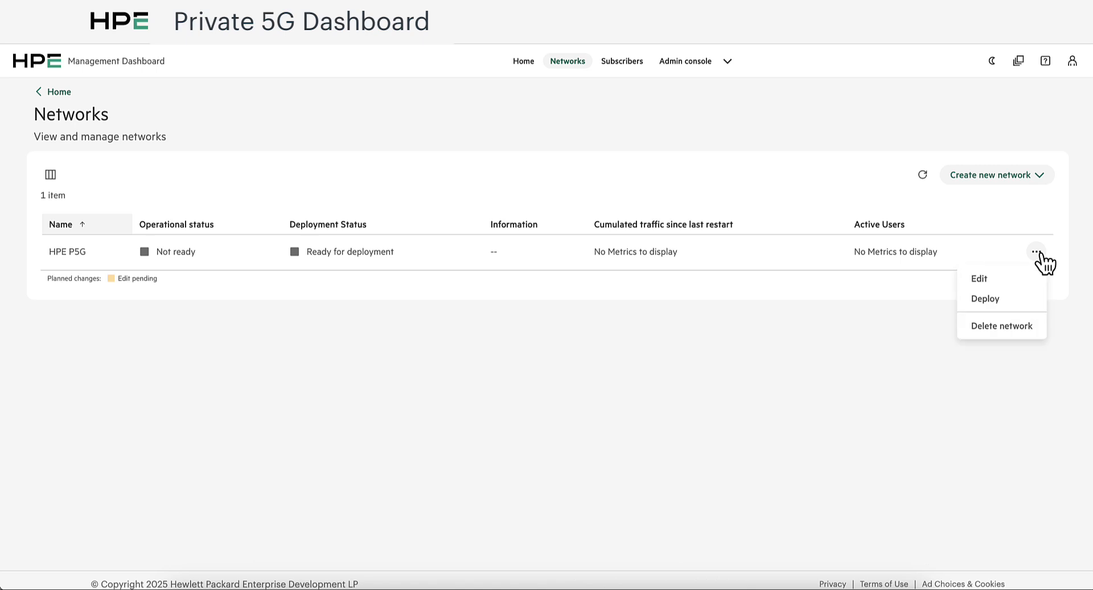
pyautogui.click(1020, 299)
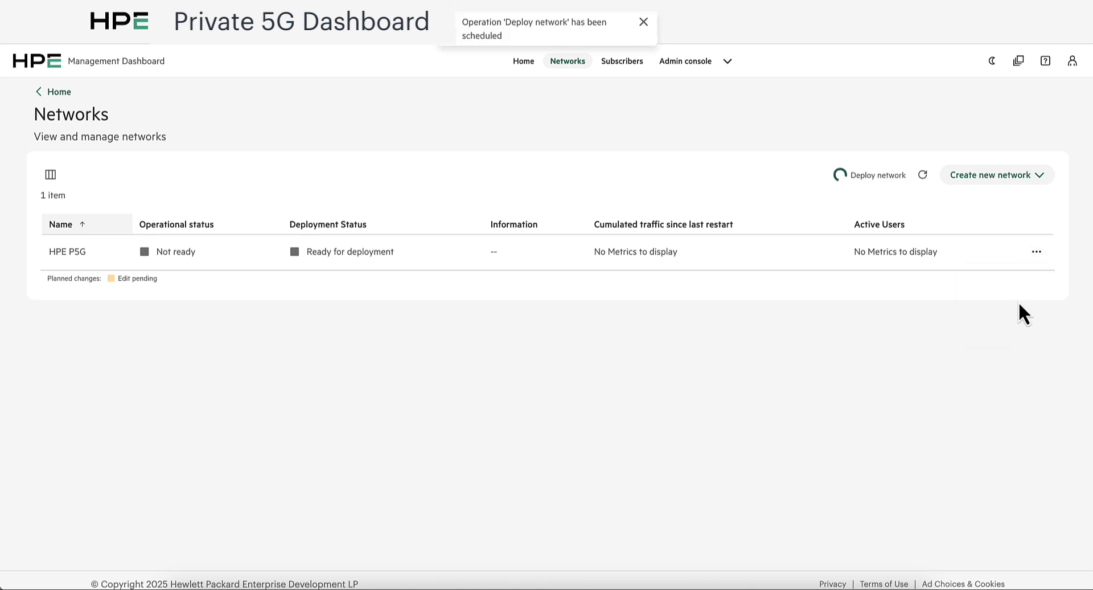
pyautogui.tripleClick(856, 175)
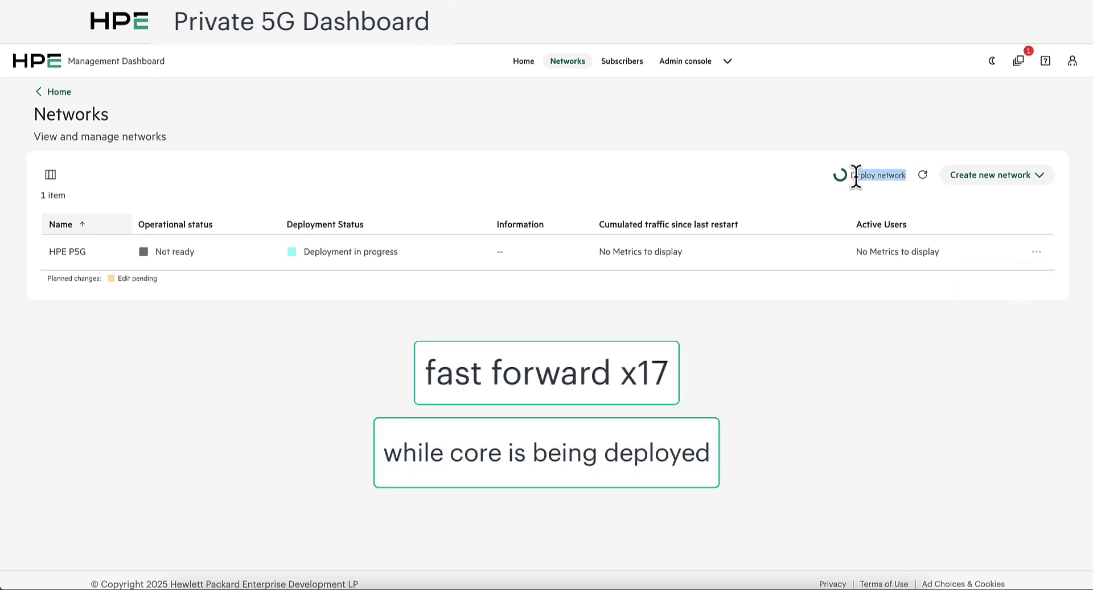
# - Check the recent operations and examine how long the Deploy network operation took to complete
pyautogui.click(1018, 60)
pyautogui.click(1071, 19)
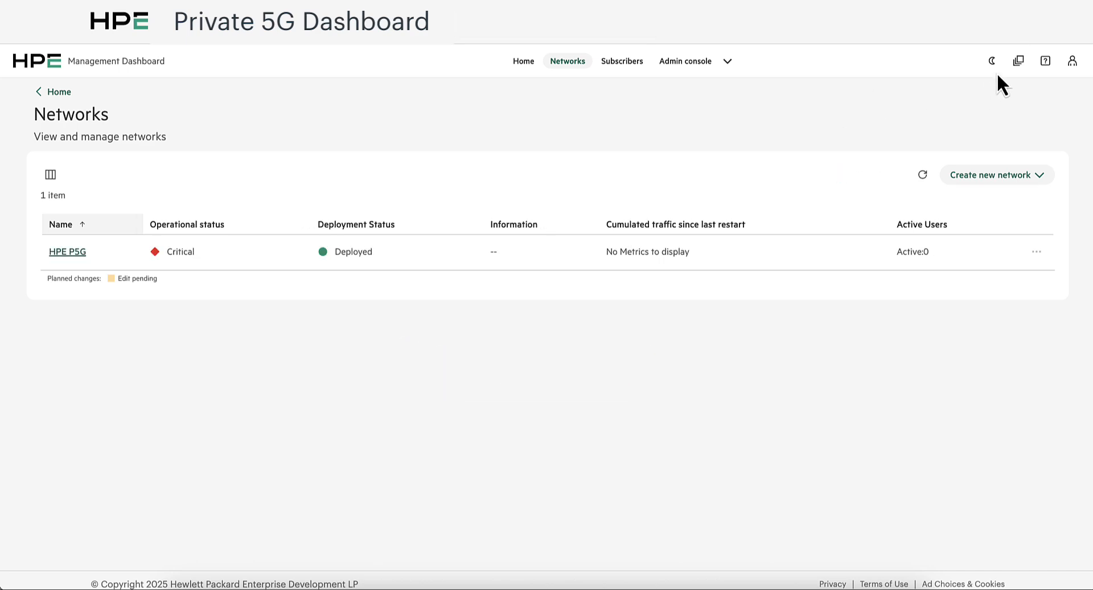
pyautogui.click(1018, 62)
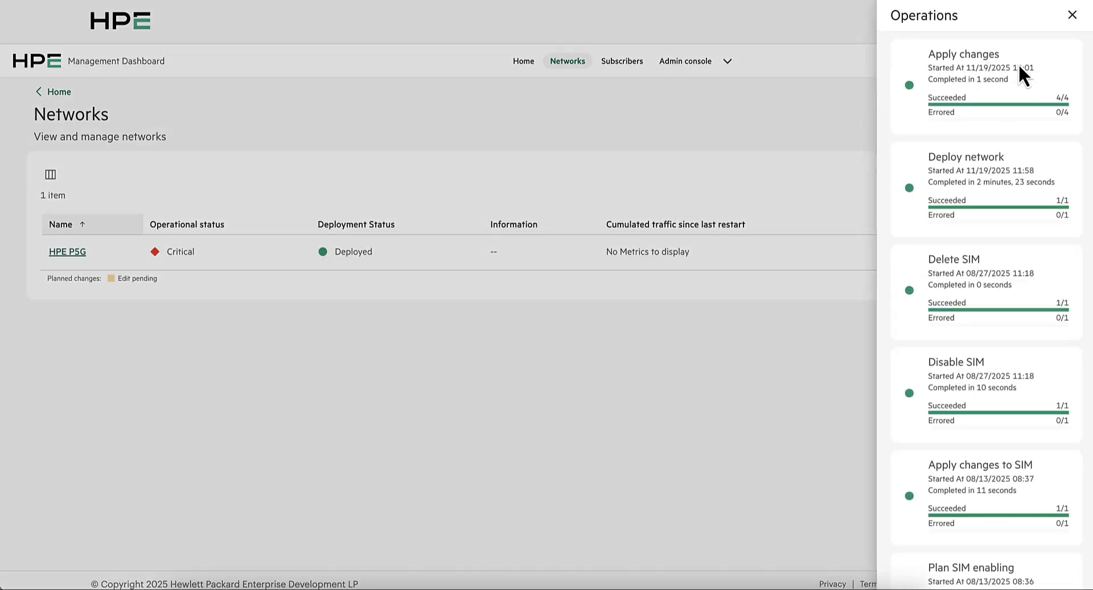
pyautogui.click(1037, 179)
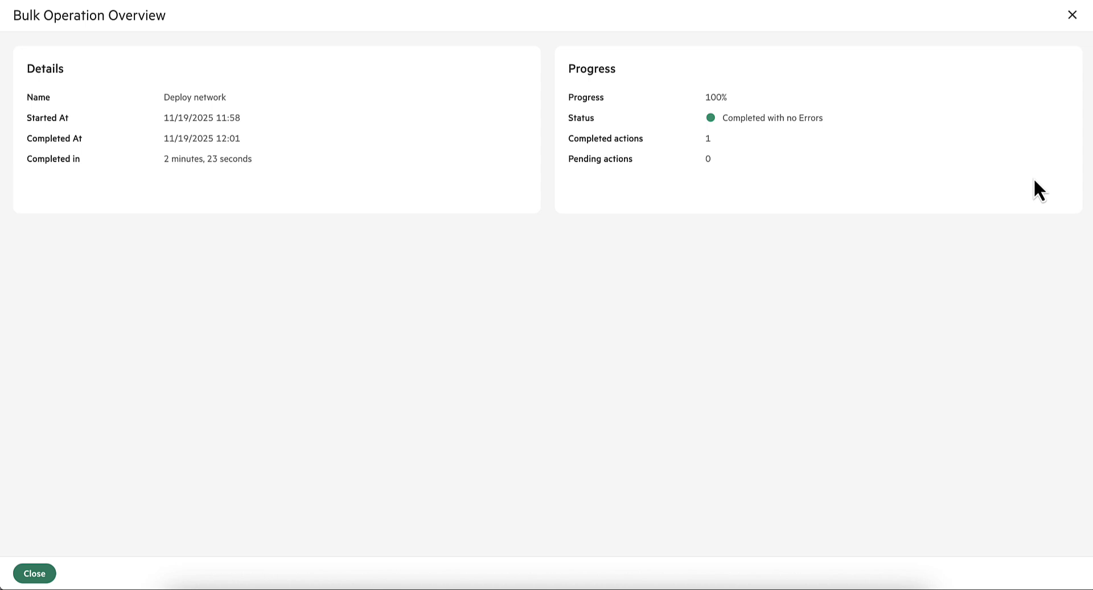
pyautogui.moveTo(257, 163); pyautogui.dragTo(160, 163)
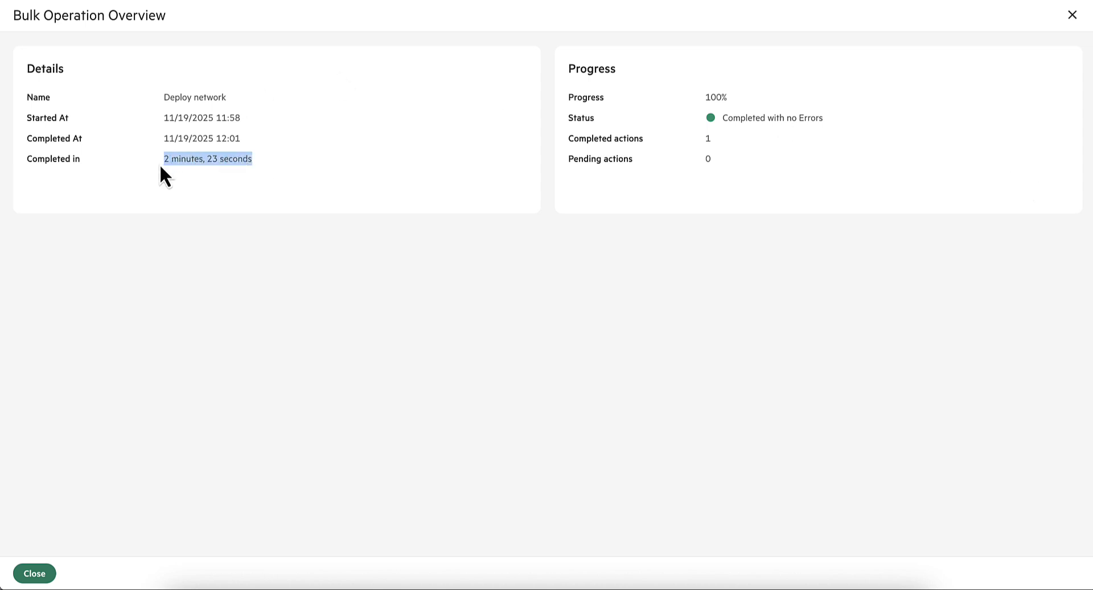
pyautogui.click(160, 162)
pyautogui.click(1074, 16)
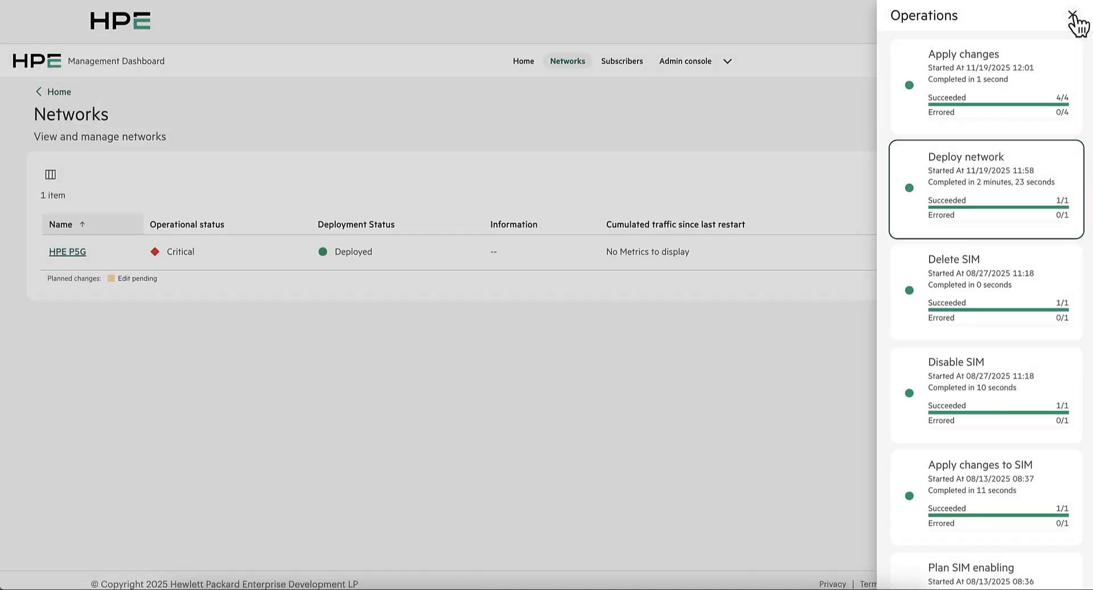
pyautogui.click(1075, 17)
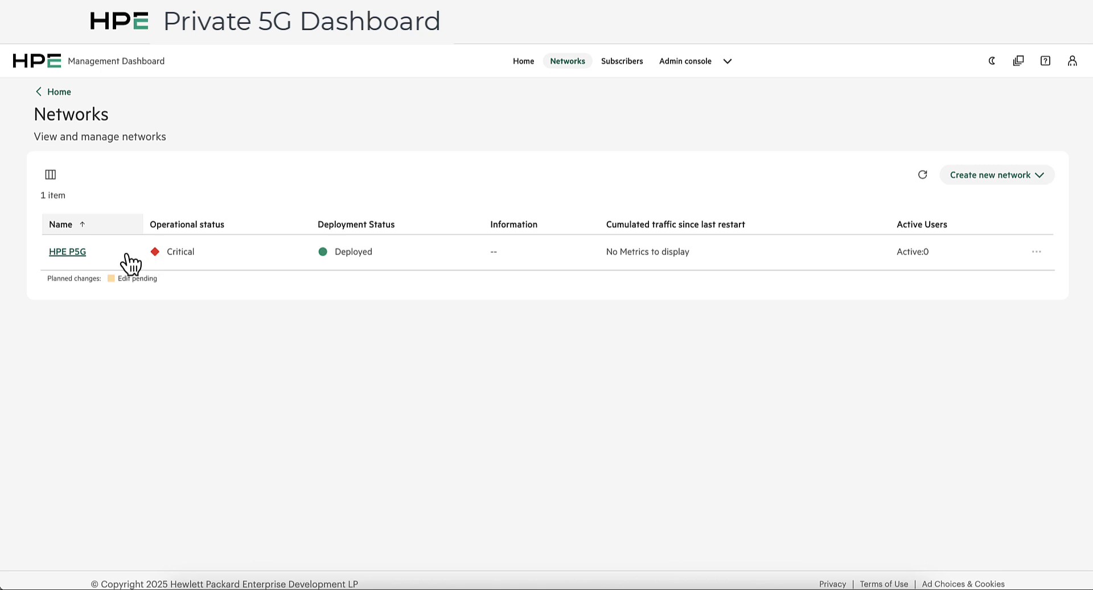
# - Open the HPE P5G network's overview and examine the licensed radios under network health
pyautogui.click(67, 252)
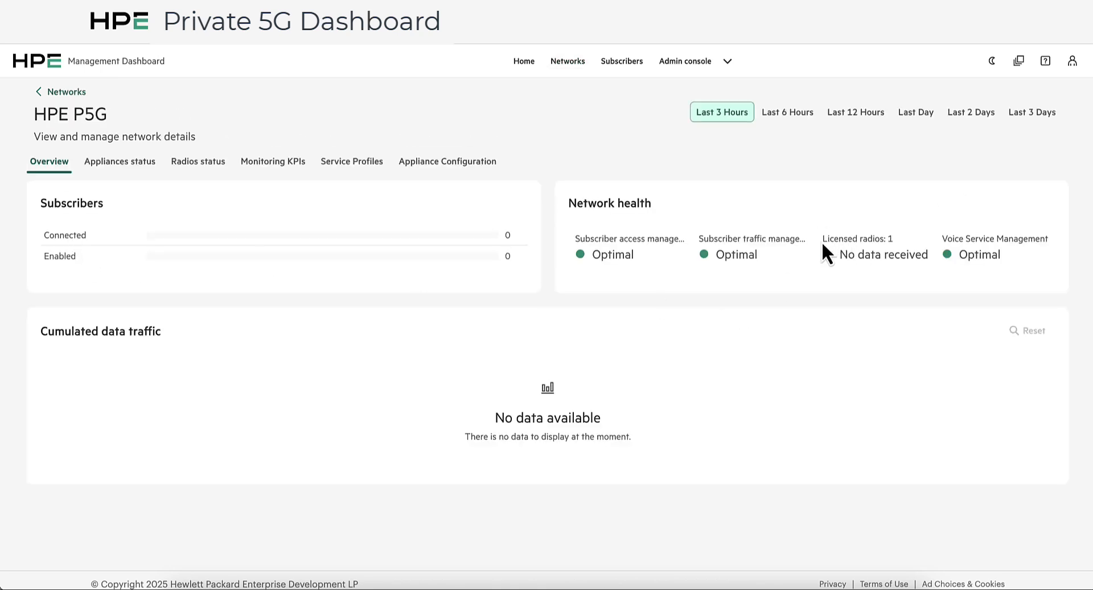
pyautogui.moveTo(822, 239); pyautogui.dragTo(895, 246)
pyautogui.click(891, 251)
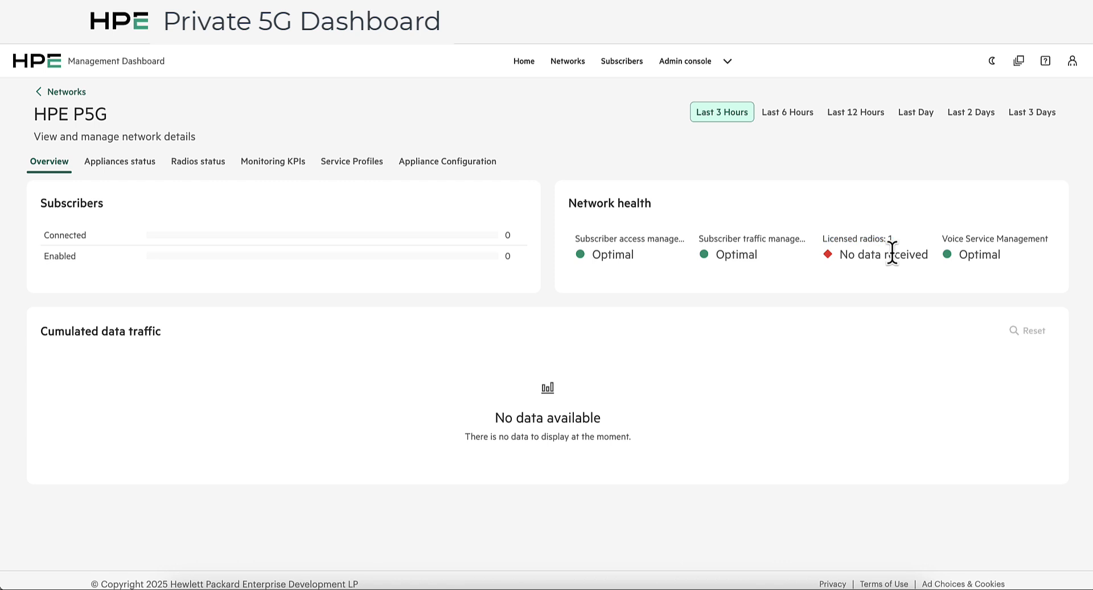